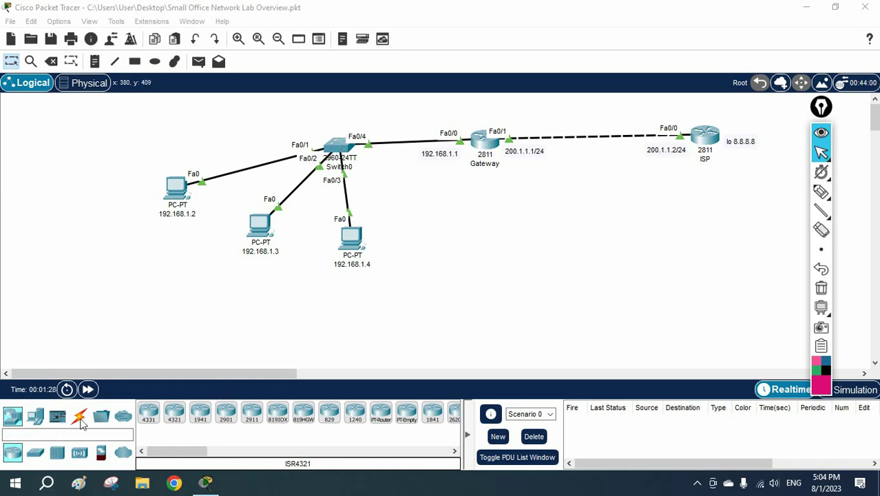
Check Switch0's CLI output, close its window, and show the End Devices palette
click(340, 148)
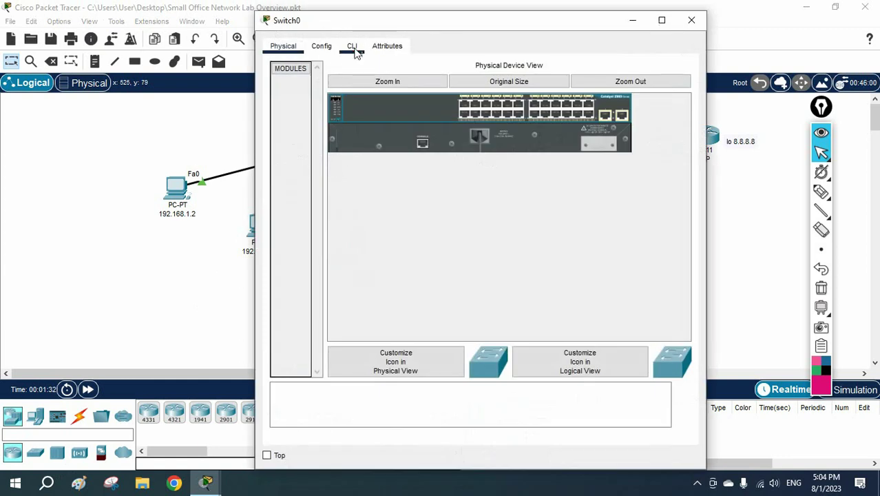
click(351, 47)
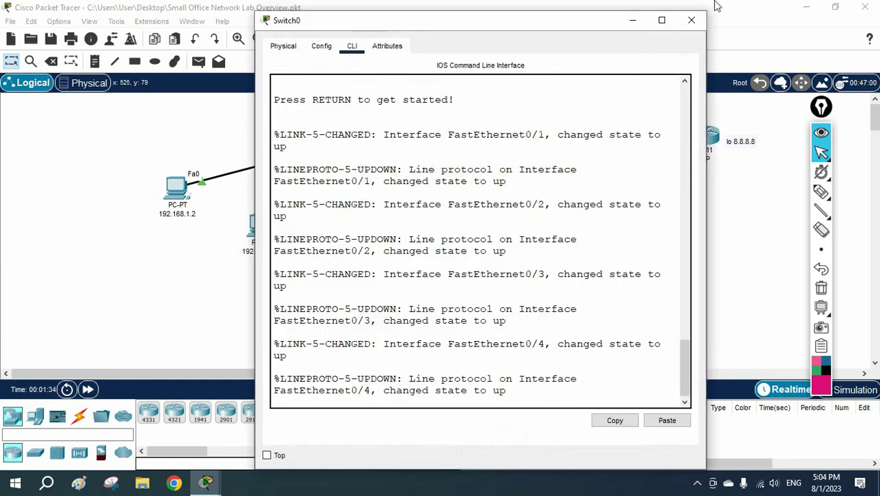
click(692, 20)
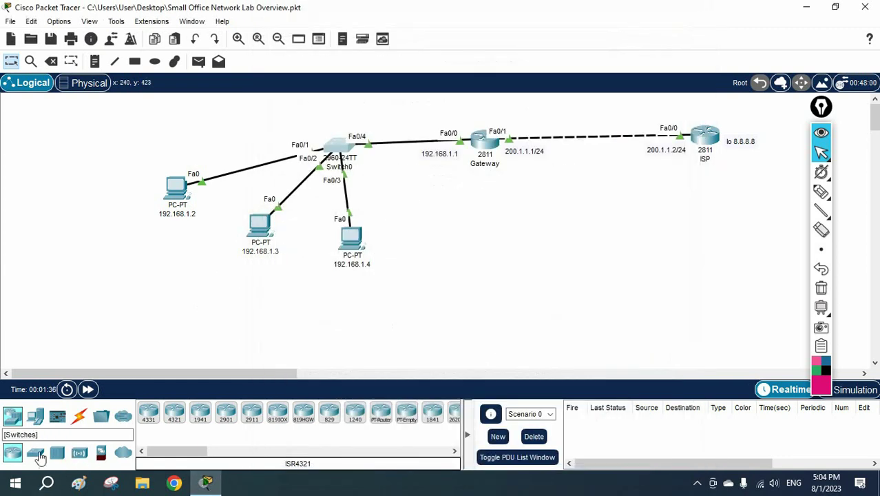
click(35, 415)
Add Laptop0, cable its RS 232 port to Switch0's Console port, and place it far left
drag(174, 412, 252, 122)
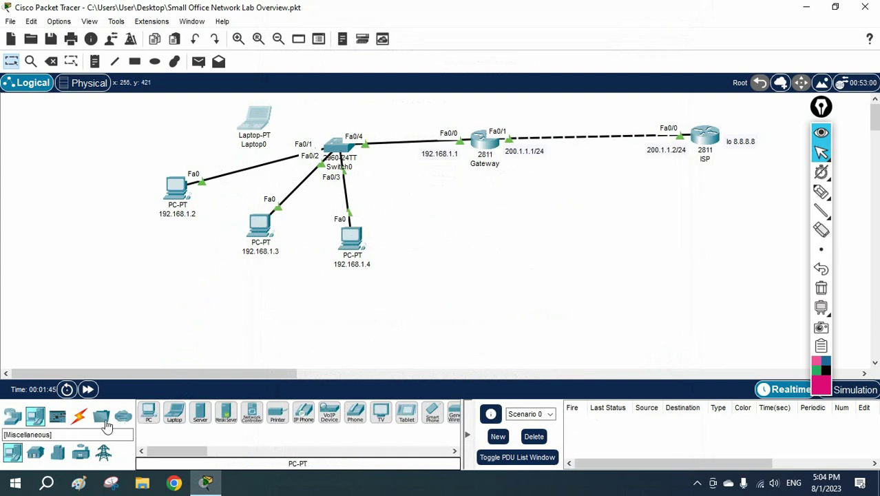
click(79, 416)
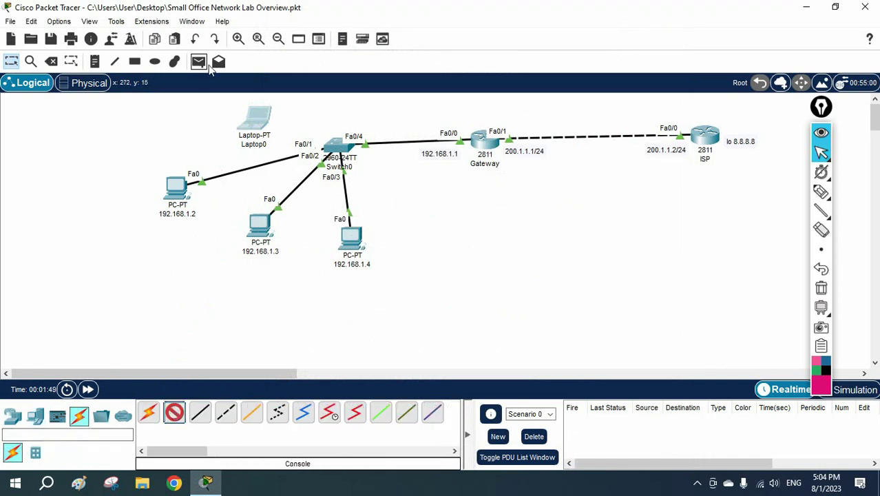
click(257, 120)
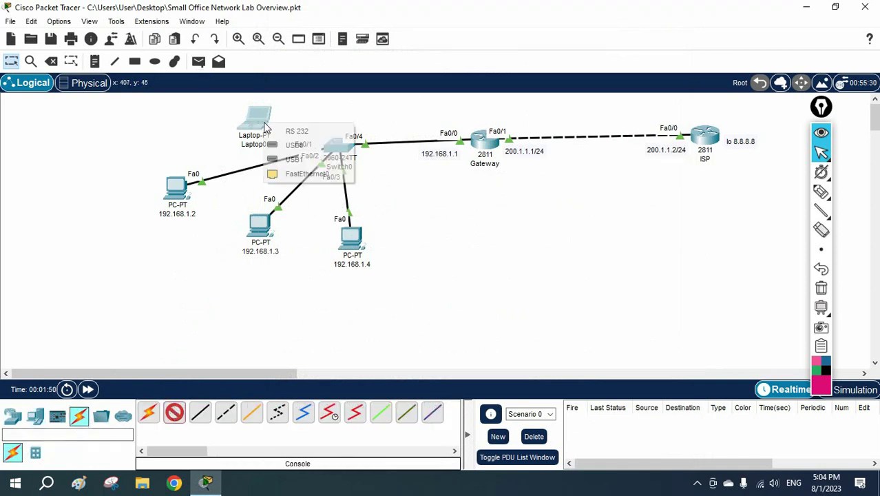
click(298, 134)
click(338, 148)
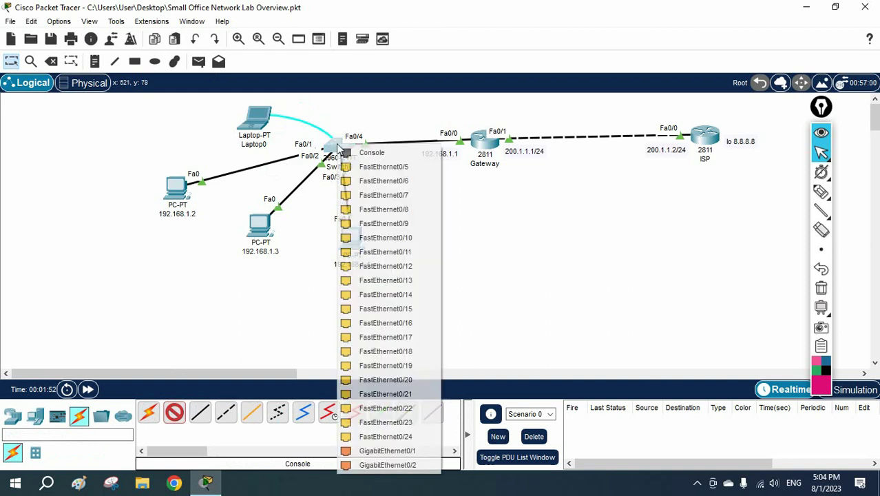
click(372, 152)
drag(259, 127, 76, 130)
Open Laptop0's Terminal with the default 9600-baud settings
double_click(84, 141)
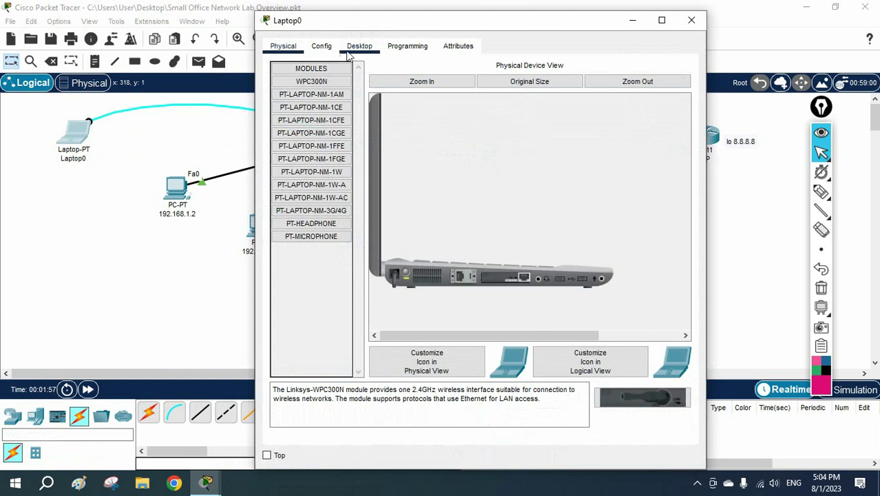
click(360, 47)
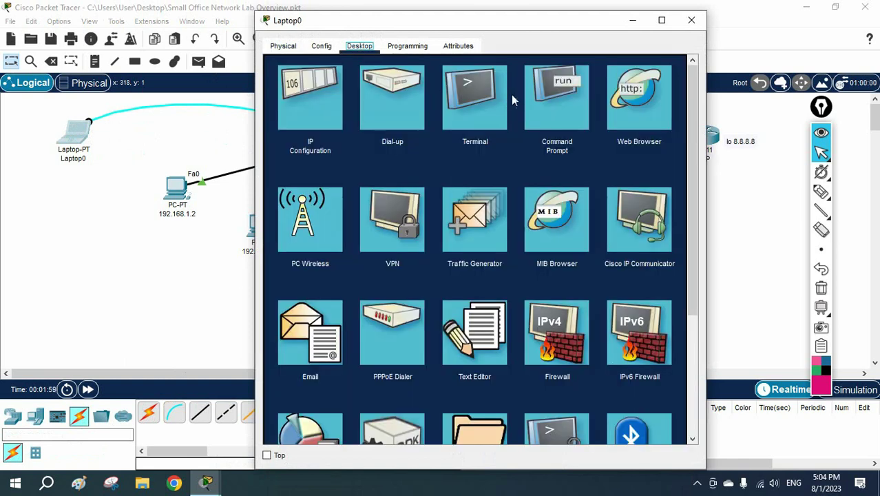
drag(472, 19, 600, 10)
click(608, 110)
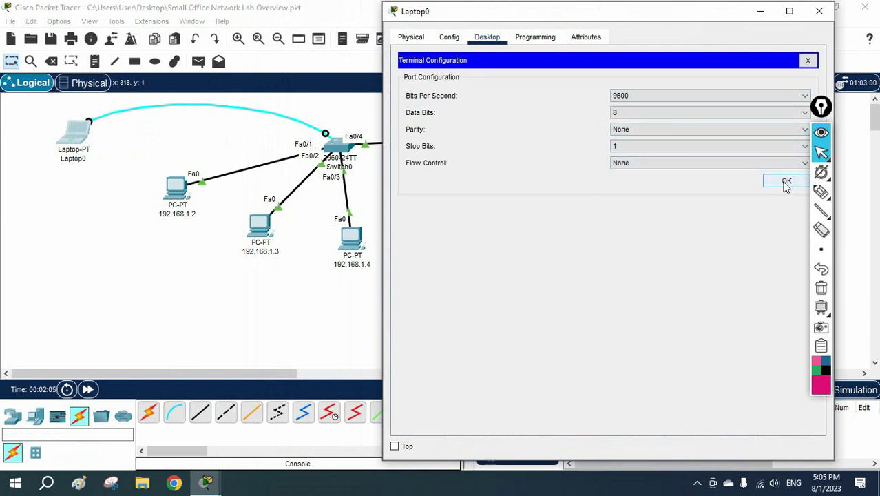
click(786, 183)
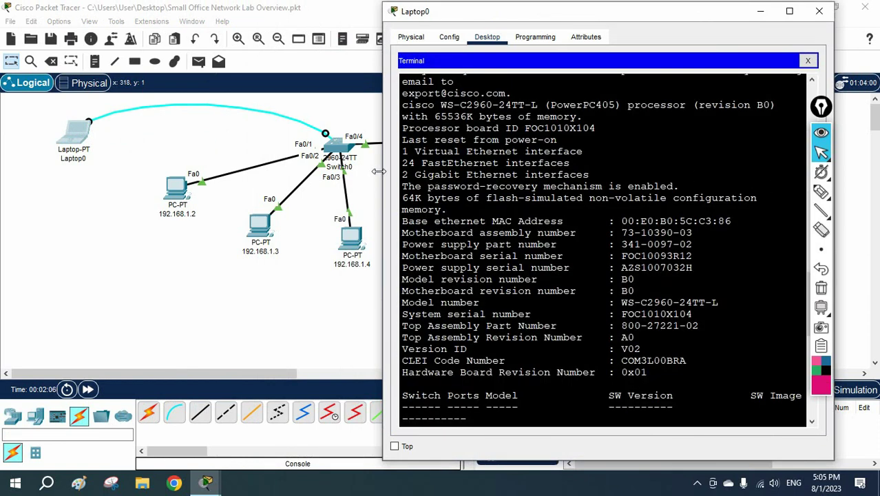
Widen and reposition the terminal window and focus it to read the boot output
drag(383, 171, 253, 171)
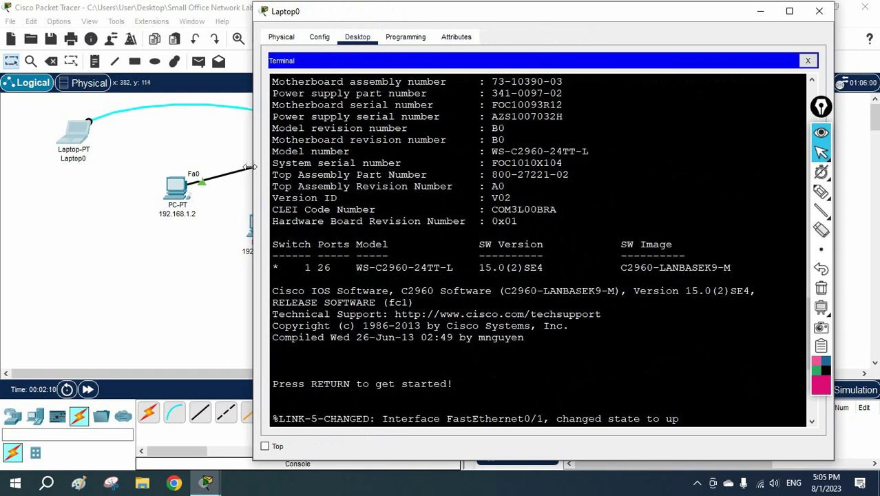
drag(253, 171, 227, 170)
drag(529, 11, 513, 9)
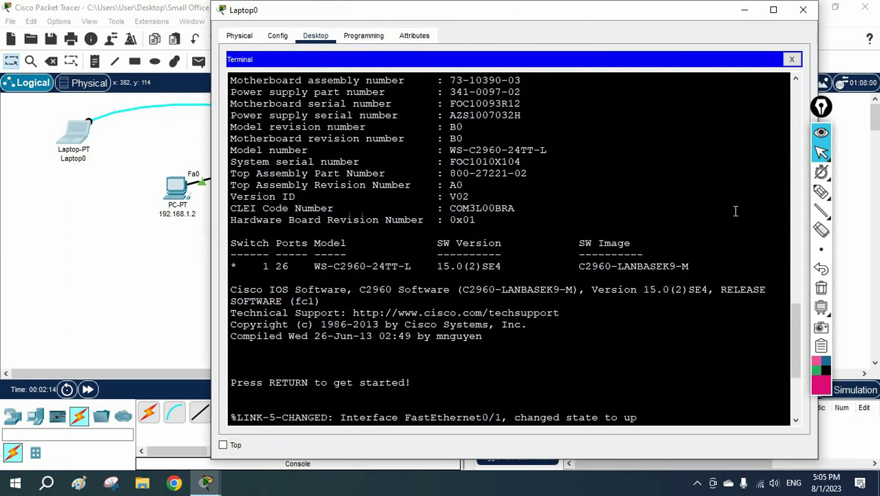
click(673, 402)
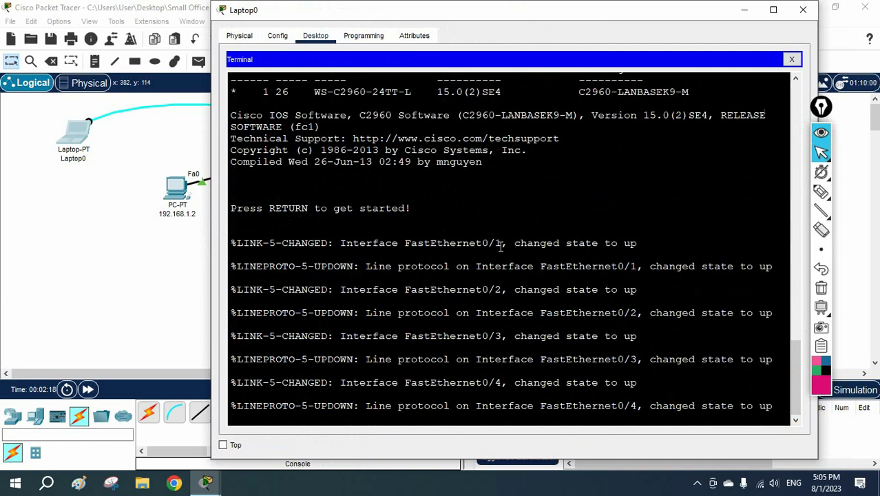
click(47, 484)
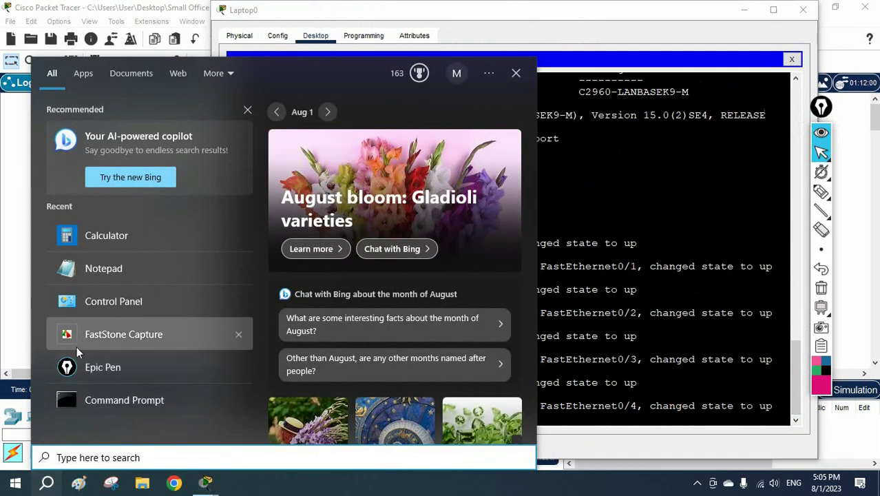
text(pu)
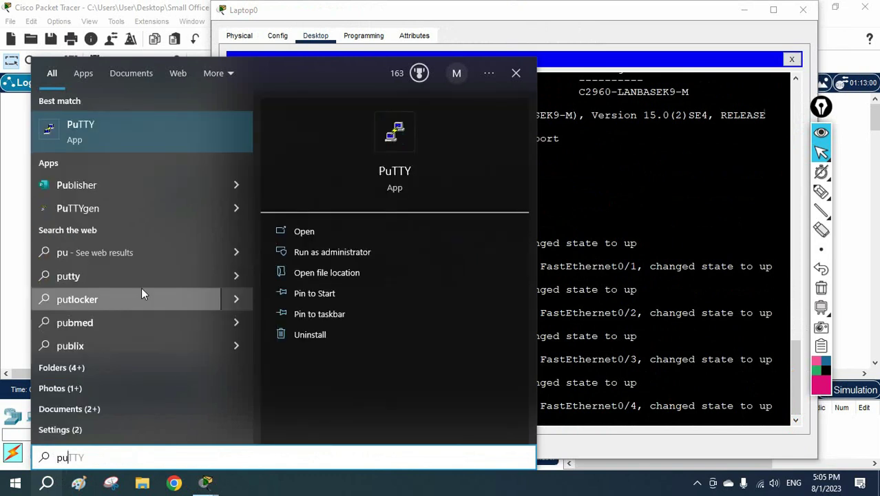
key(Return)
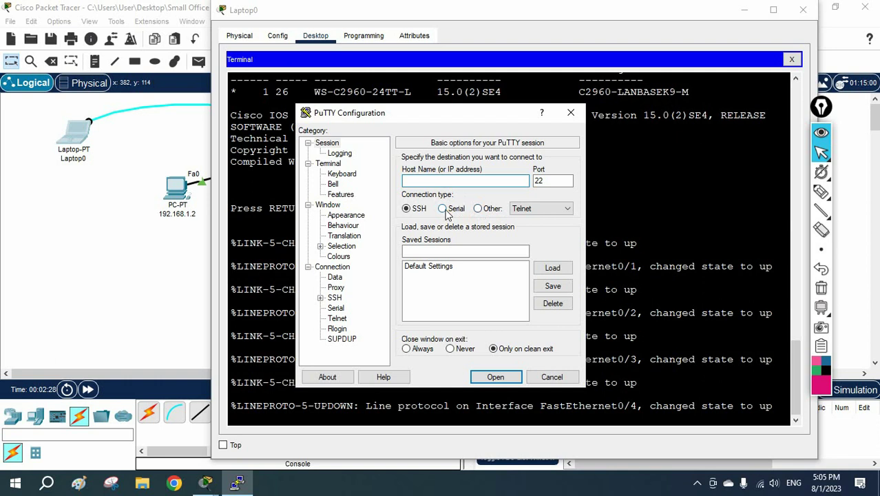
click(444, 210)
click(427, 181)
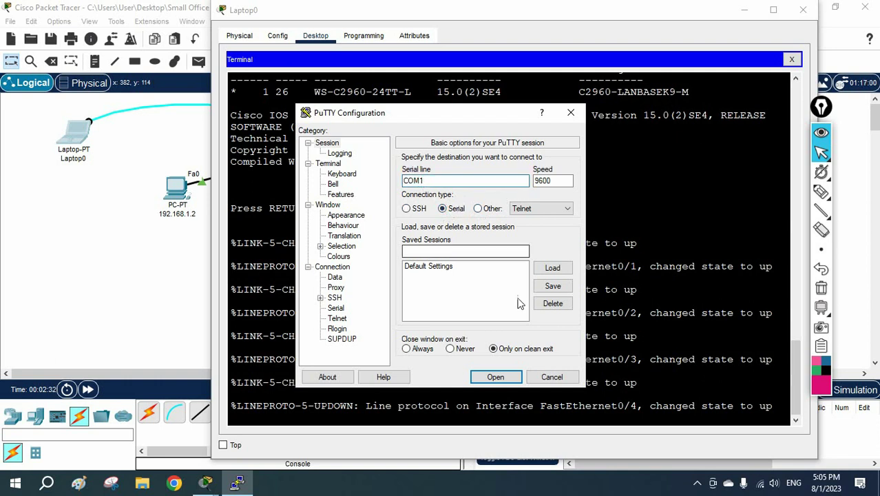
click(516, 378)
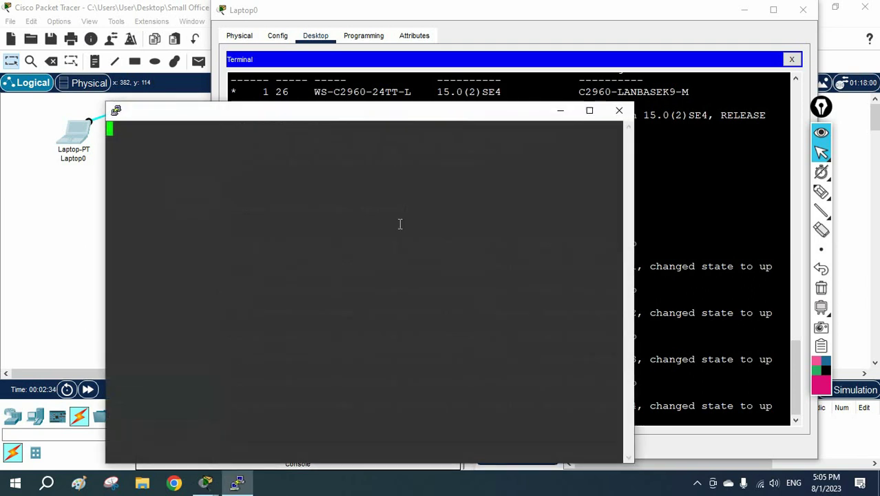
click(619, 113)
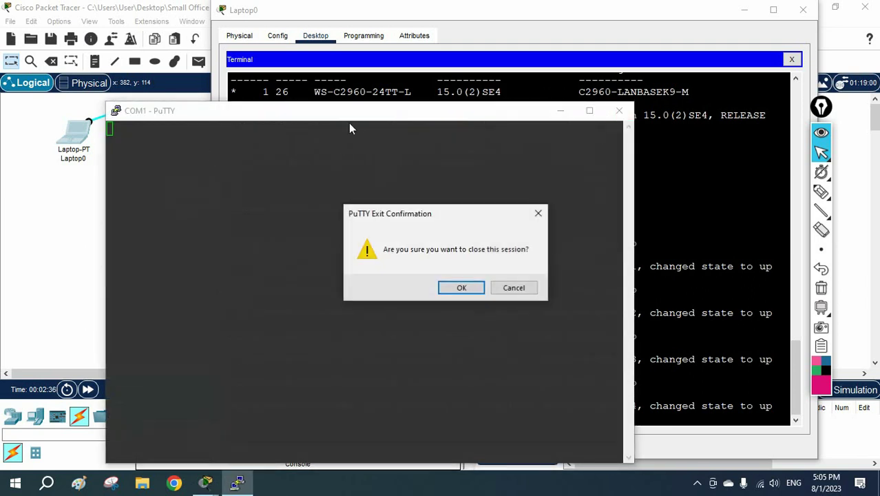
click(460, 287)
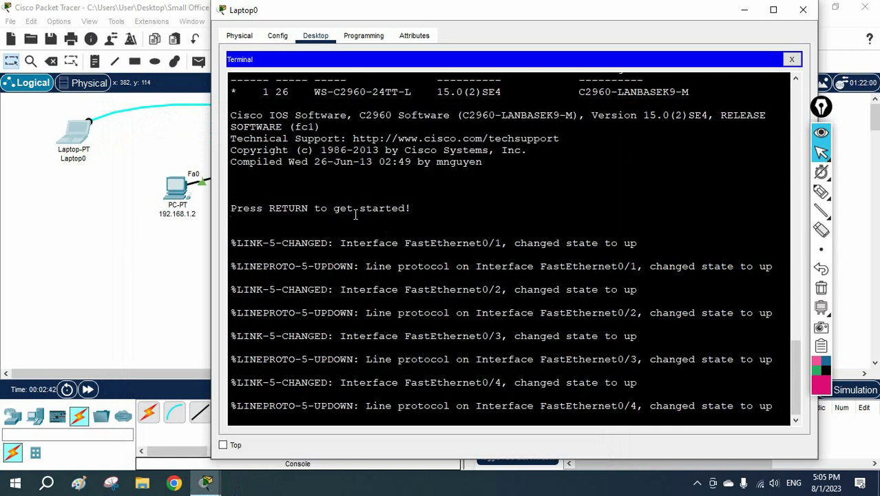
Enter privileged and global configuration mode and rename the switch to SW1
key(Return)
key(Return)
key(Return)
key(Return)
key(Return)
key(Return)
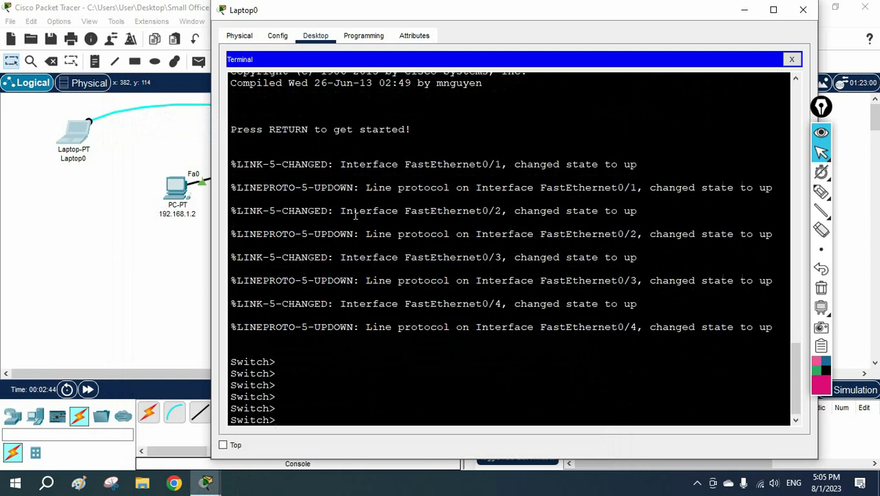
text(en)
key(Return)
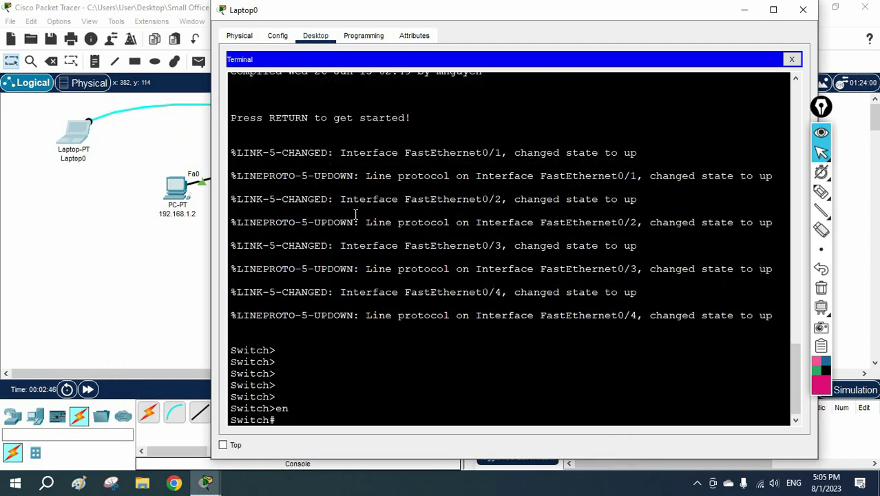
text(config t)
key(Return)
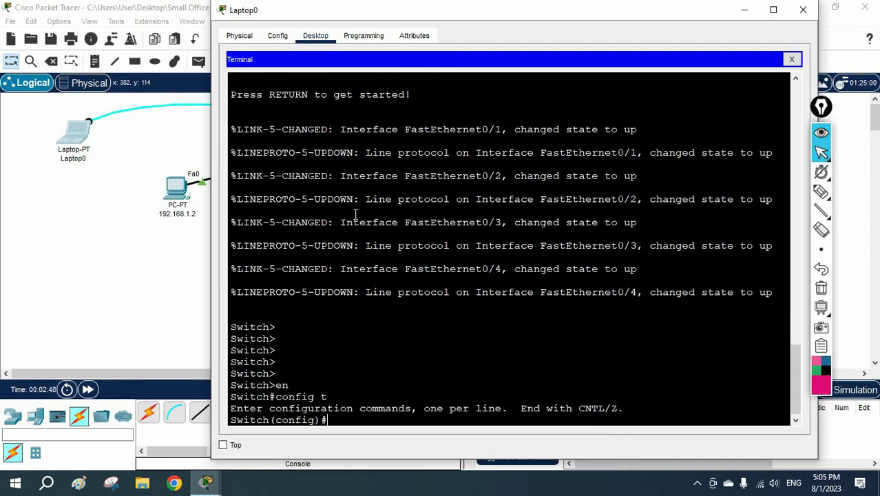
text(host)
key(Tab)
text(SW1)
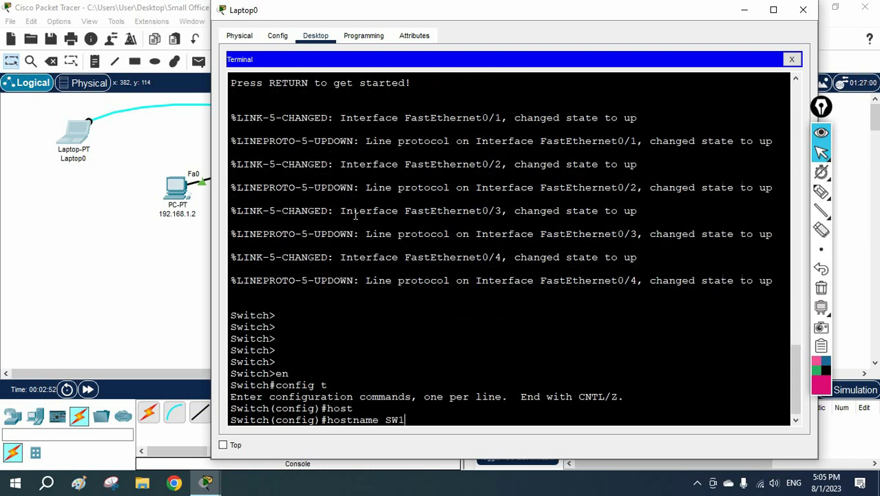
key(Return)
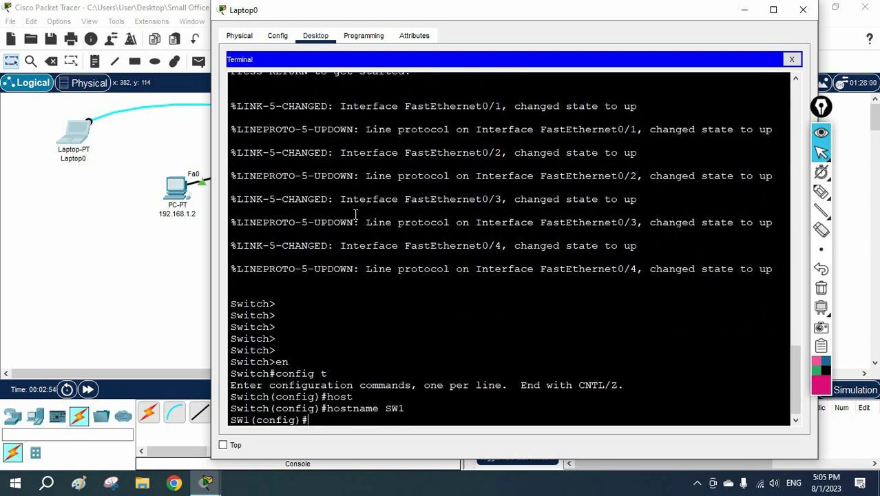
List interfaces with do sh ip int br, showing Vlan1 unassigned and administratively down
text(do sh ip int br)
key(Return)
key(Return)
key(Return)
key(Return)
key(Return)
key(Return)
key(Return)
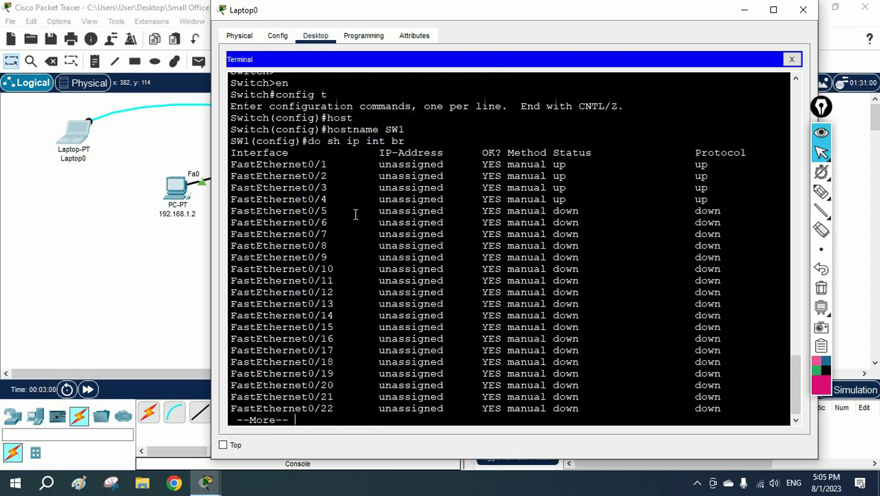
key(Return)
key(Return)
key(Return)
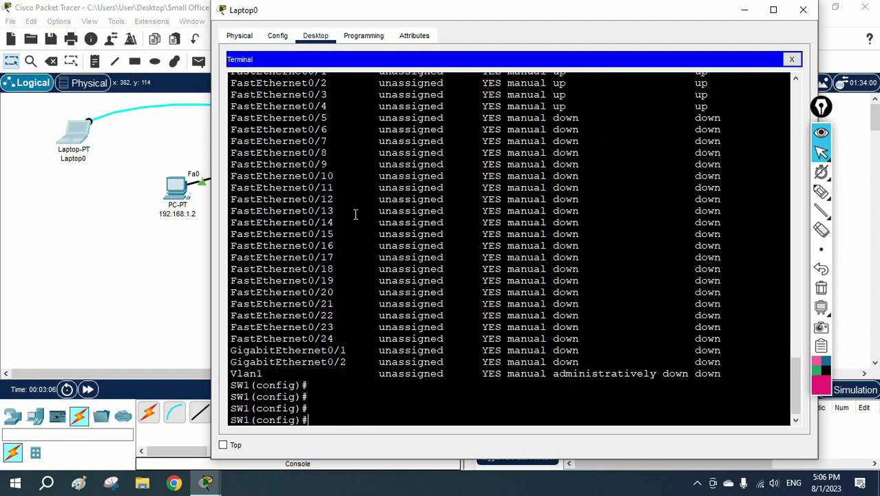
Assign interface Vlan1 the address 192.168.1.100 255.255.255.0 and enable it with no sh
drag(384, 10, 407, 10)
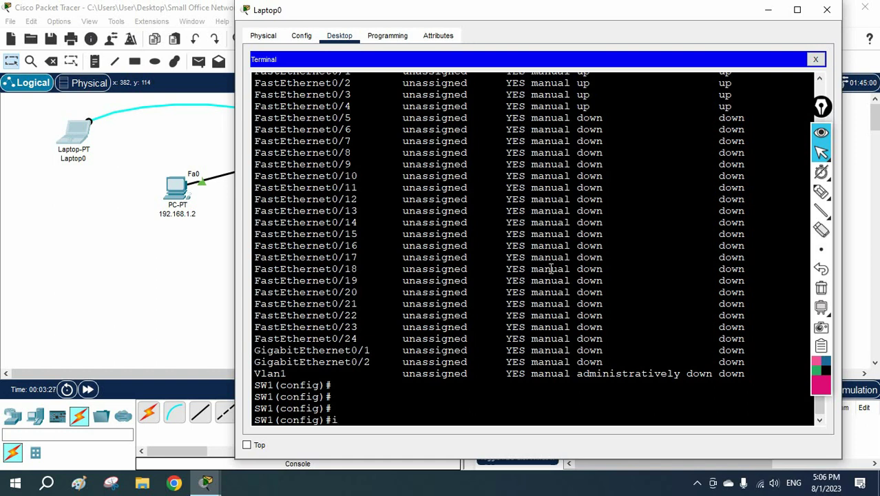
text(vlan 1)
key(Return)
text(ip add )
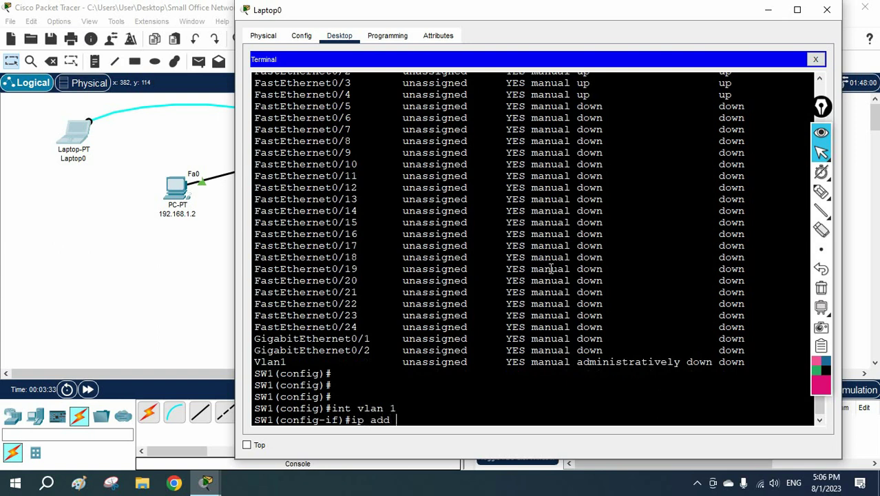
text(192.168.1.100 255.255.255.0)
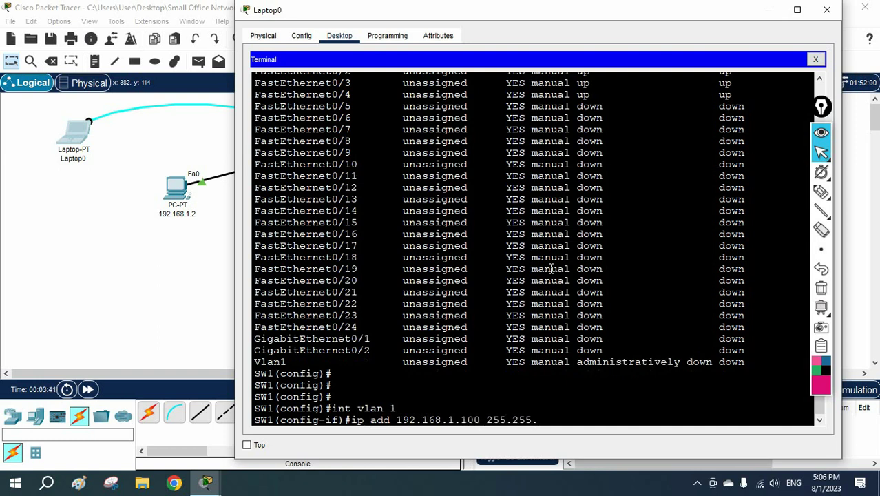
key(Return)
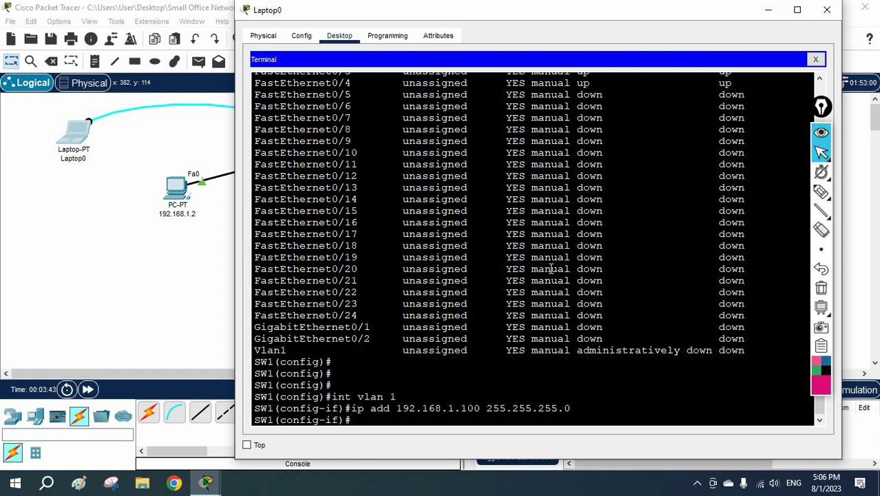
text(no sh)
key(Return)
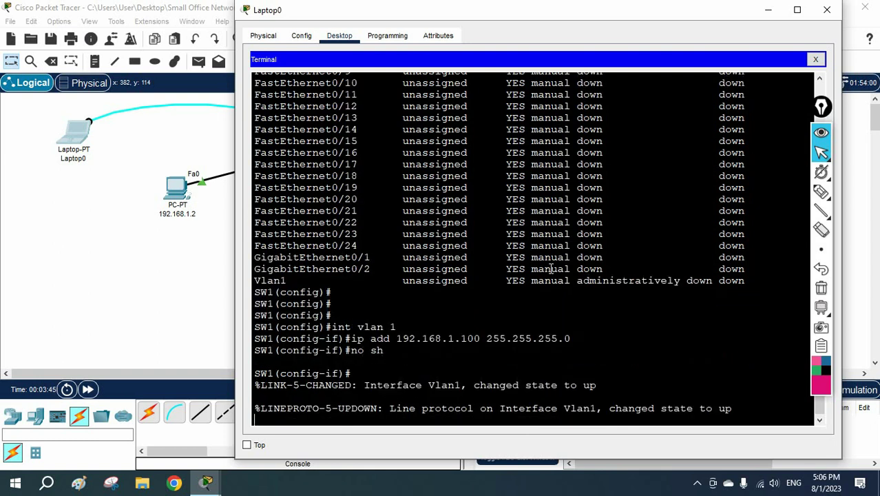
Move the Laptop0 window beside the topology and type exit to leave Vlan1 interface mode
click(533, 10)
drag(533, 9, 688, 228)
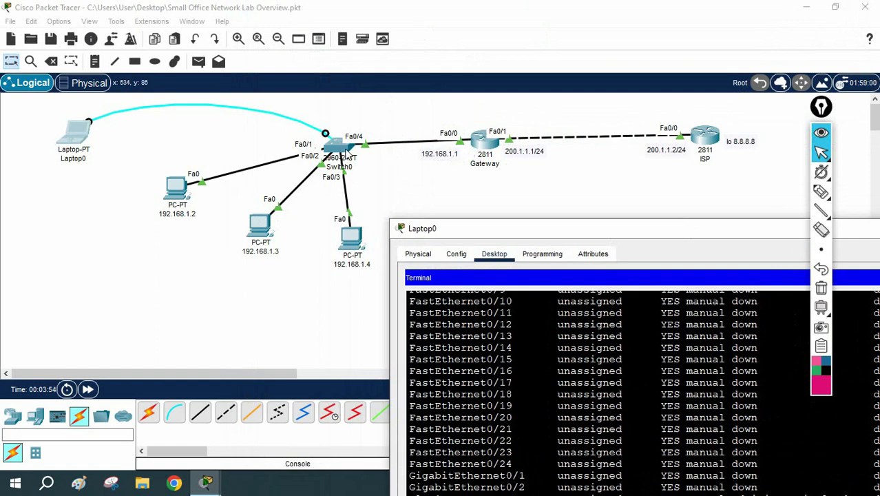
drag(446, 234, 446, 84)
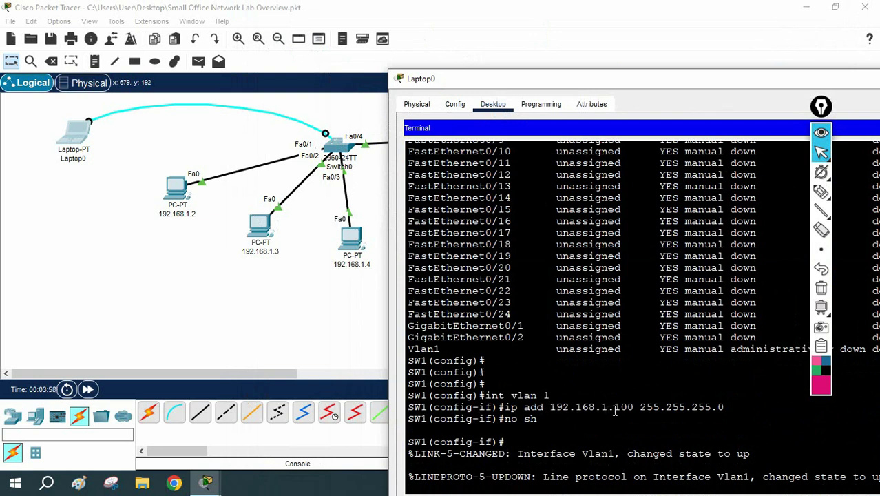
key(Return)
key(Return)
key(Return)
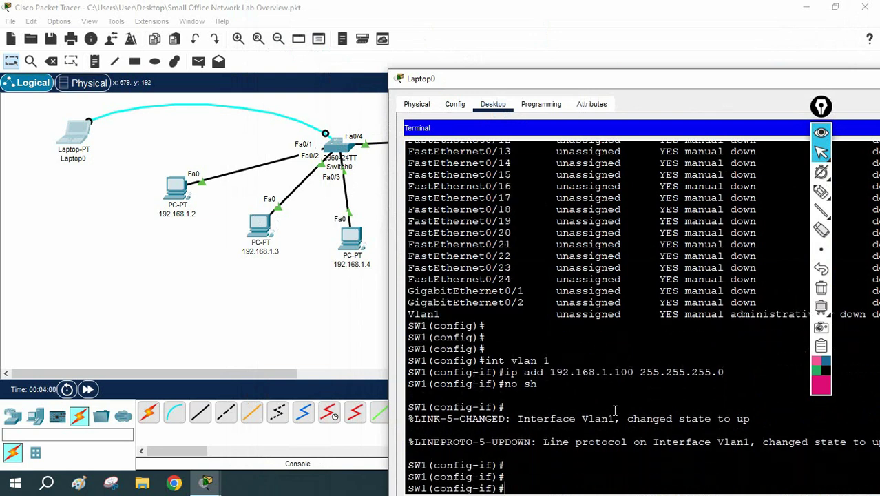
text(exit)
key(Return)
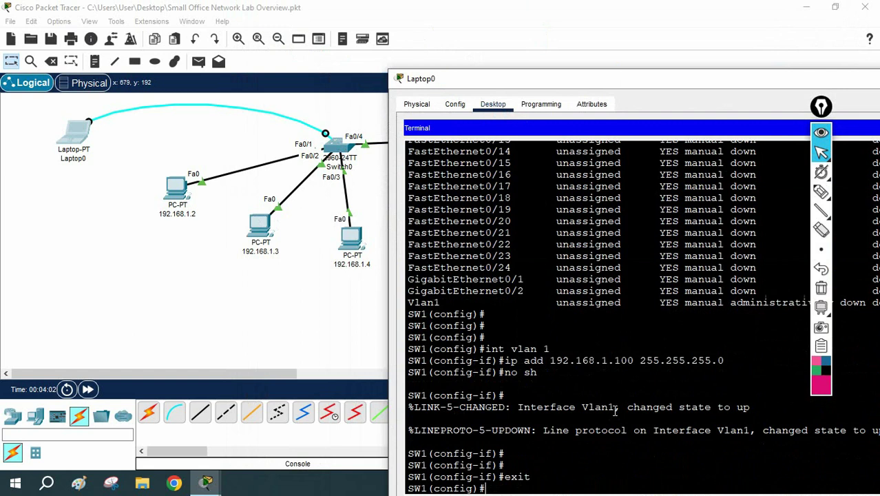
drag(452, 85, 434, 20)
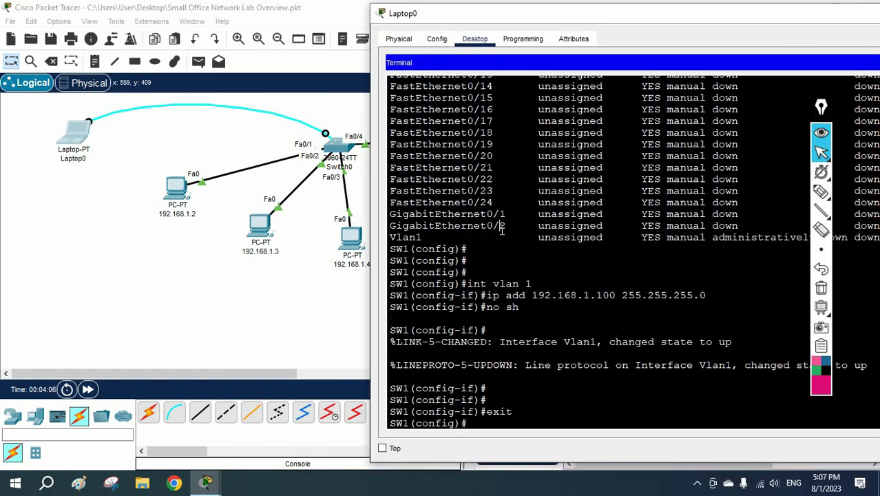
Set SW1's enable secret password
text(en)
key(Tab)
text(abl)
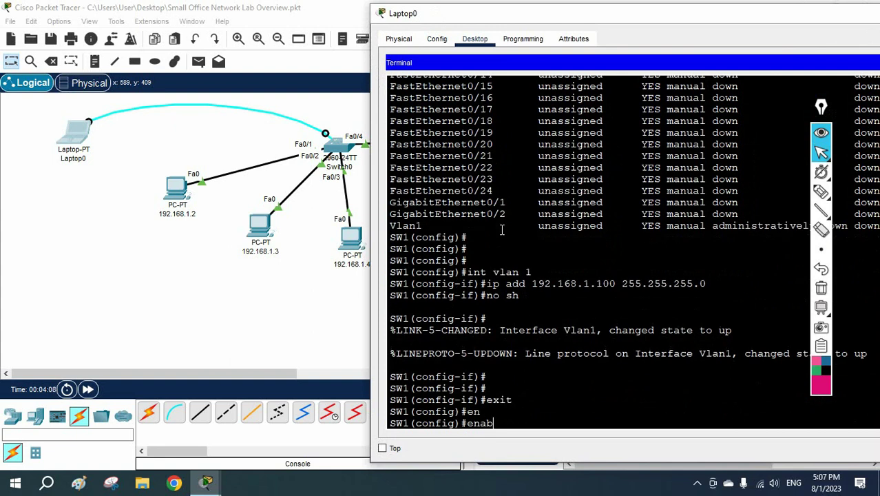
key(Tab)
text(sec)
key(Tab)
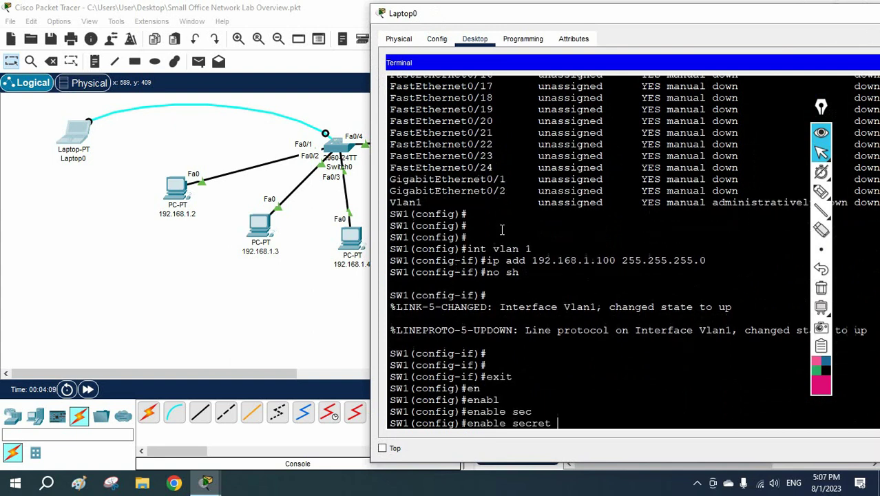
text(abc)
key(Return)
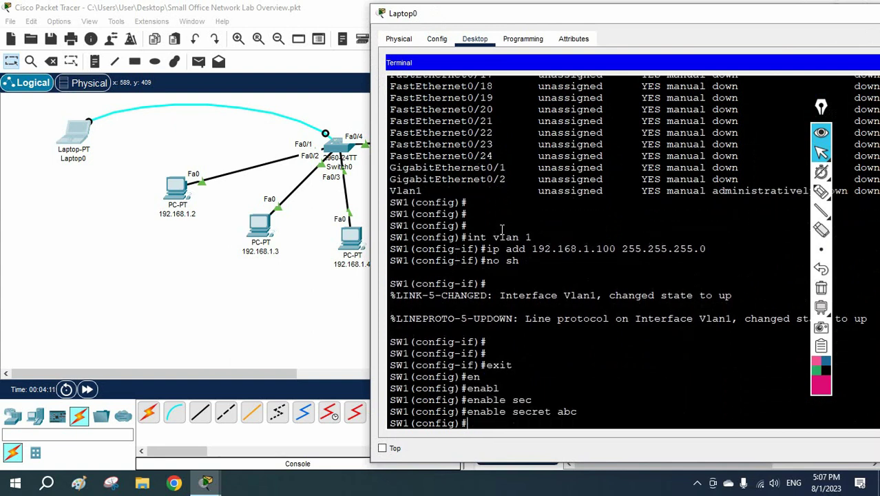
Create the local user admin with a password
text(user)
key(Tab)
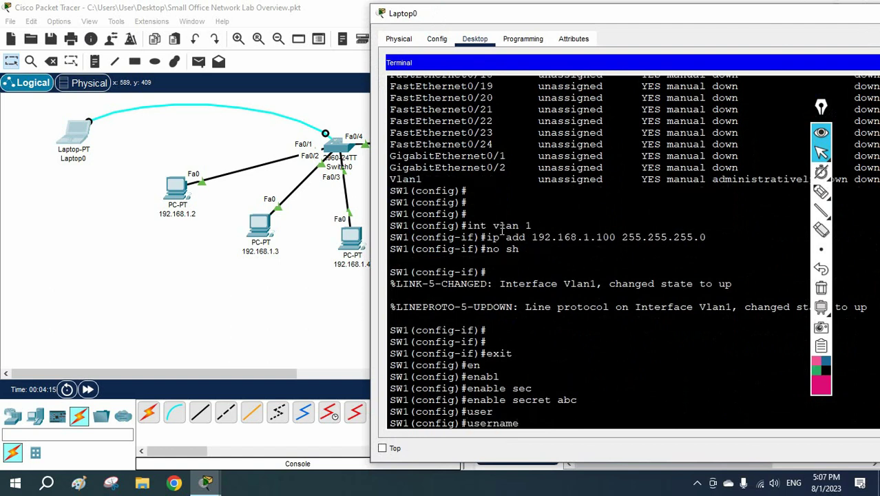
text(admin pas)
key(Tab)
text(admin)
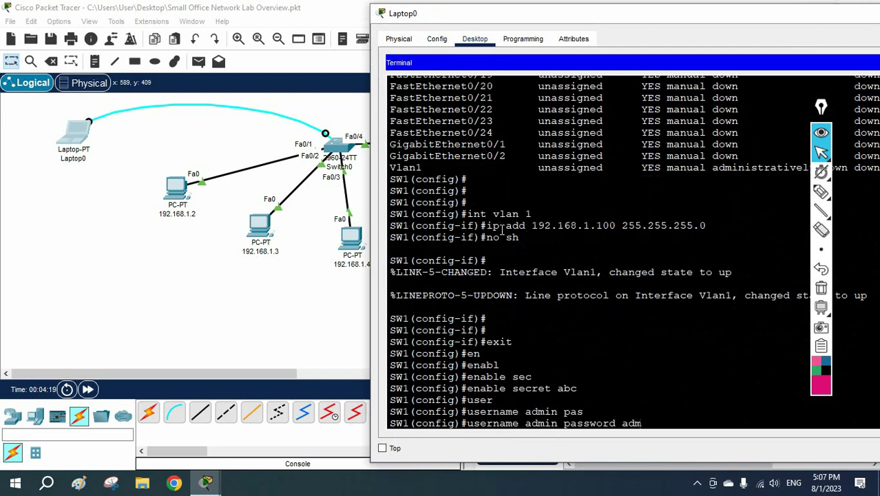
key(Return)
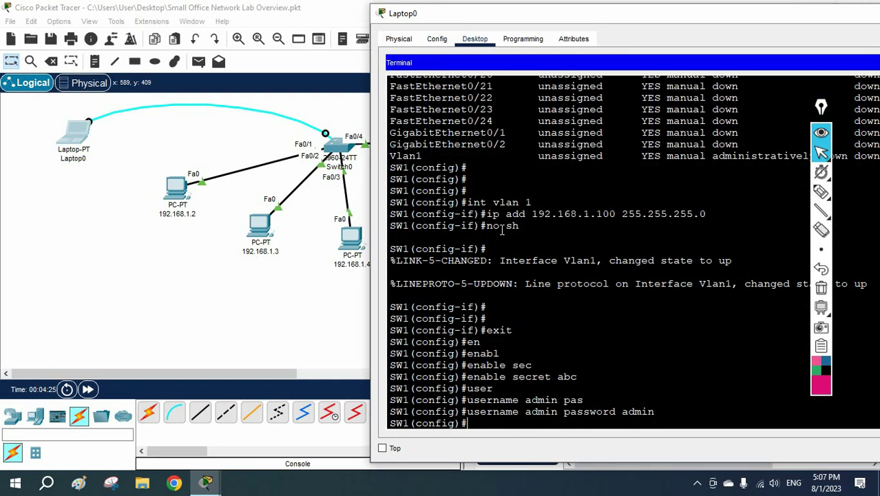
Configure VTY lines 0 2 to use login local
text(line vty 0 2)
key(Return)
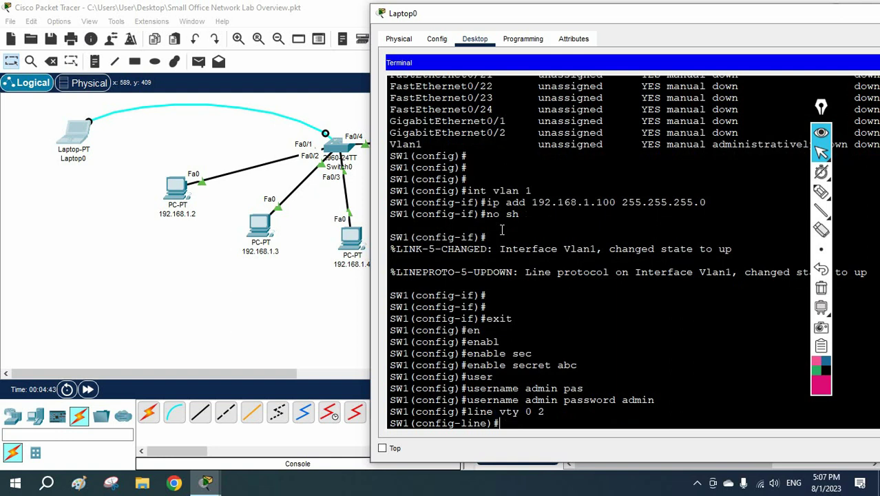
text(log)
key(Tab)
text(in)
key(Tab)
text(loc)
key(Tab)
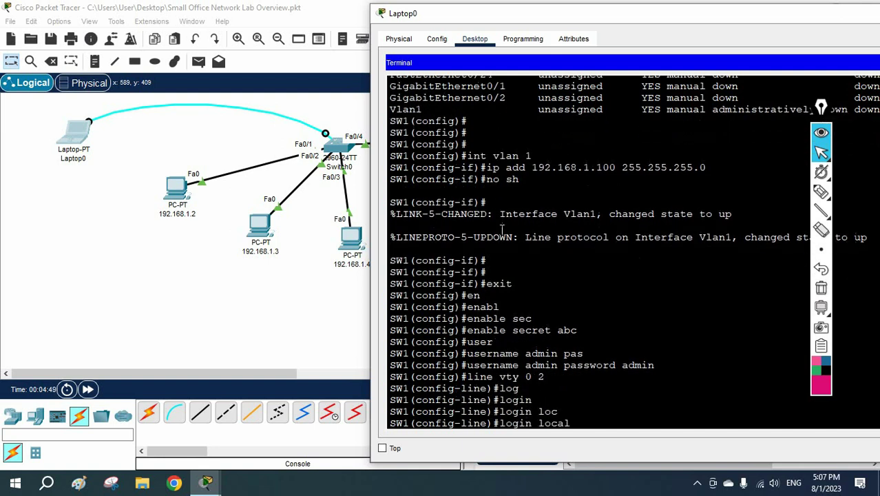
key(Return)
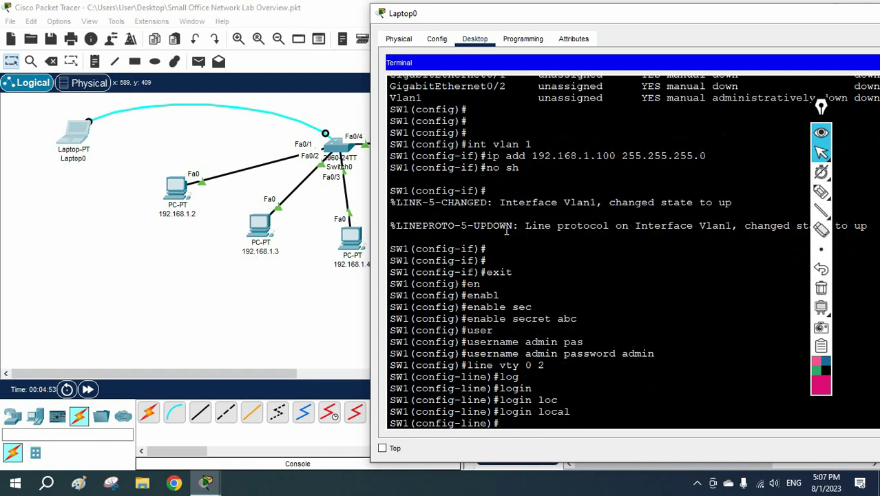
Select the local user line in the terminal, then open PC 192.168.1.2's window
drag(655, 354, 468, 353)
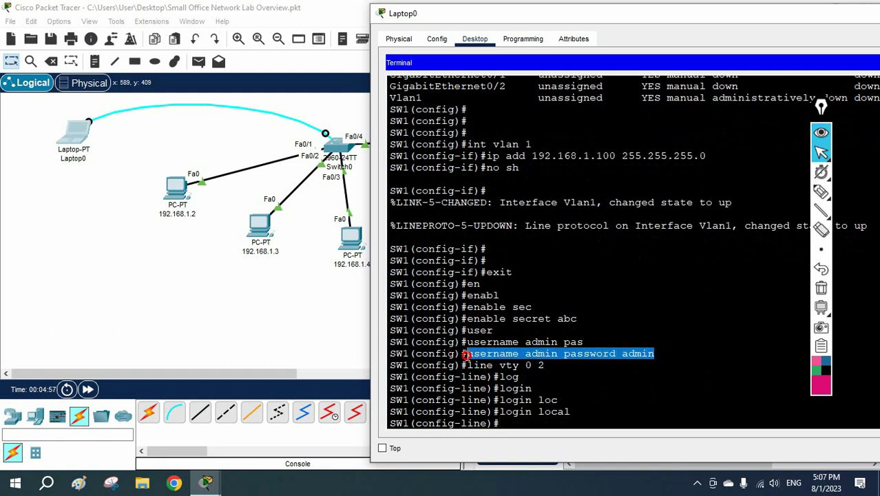
click(583, 417)
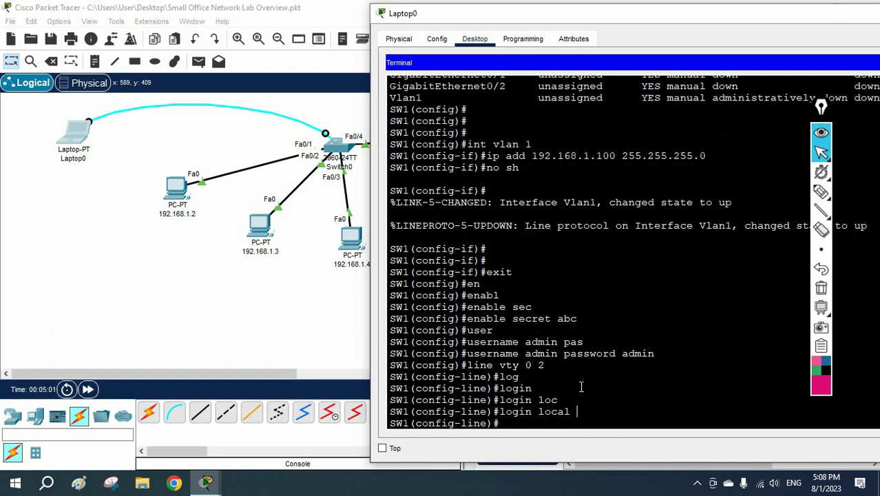
click(182, 195)
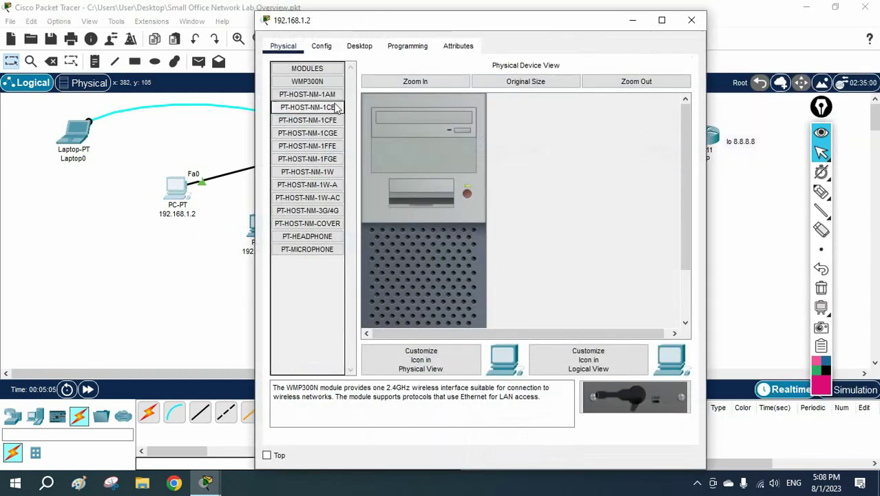
Run telnet 192.168.1.100 from the PC's Command Prompt
click(361, 47)
click(559, 132)
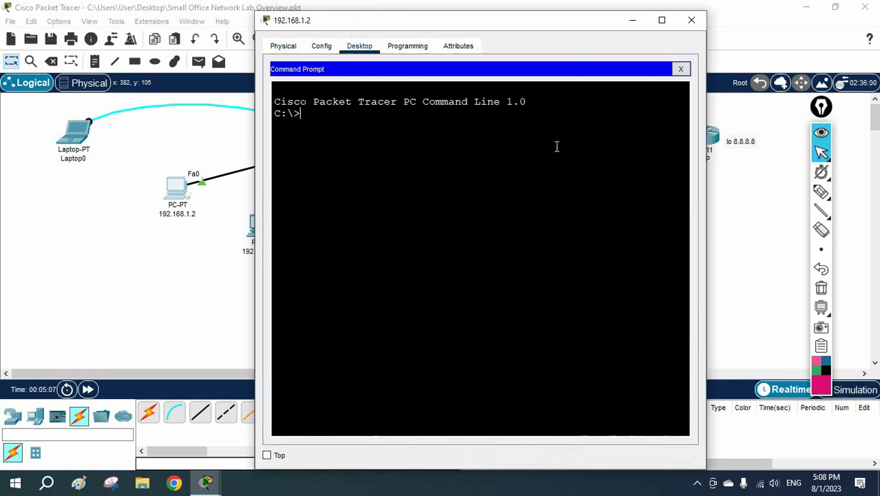
text(telnel)
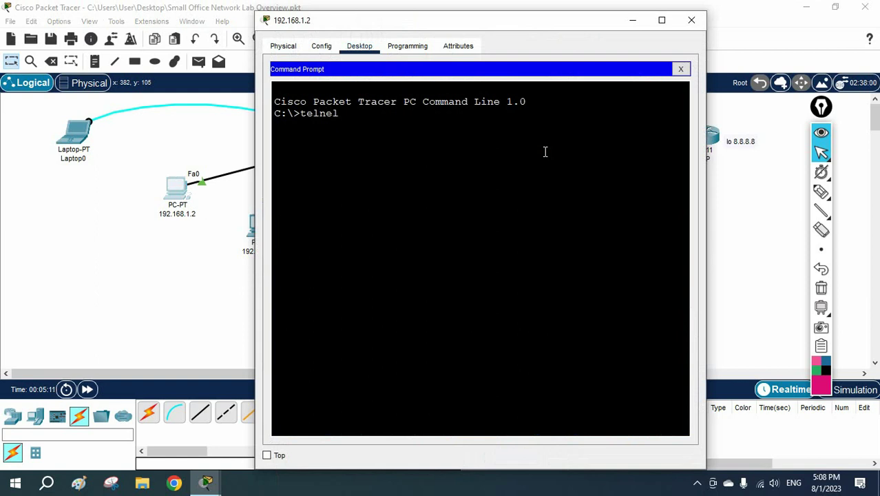
key(BackSpace)
key(BackSpace)
key(BackSpace)
text(net 1)
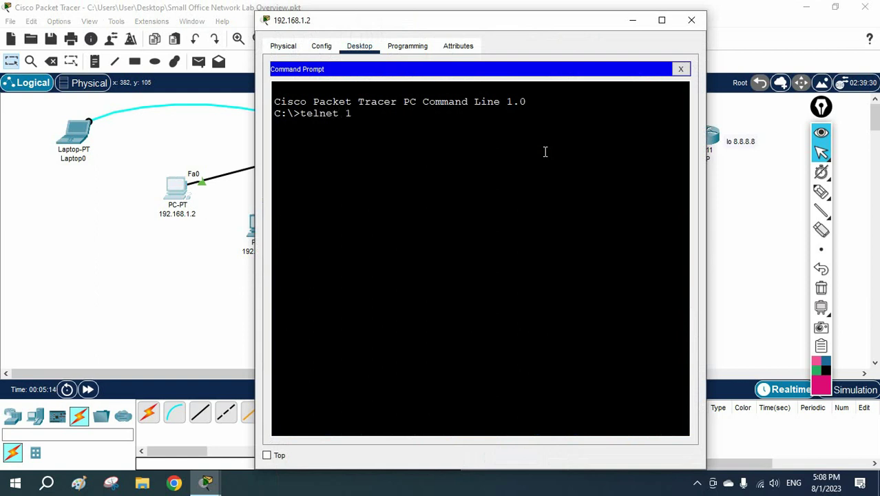
text(92.168.1.100)
key(Return)
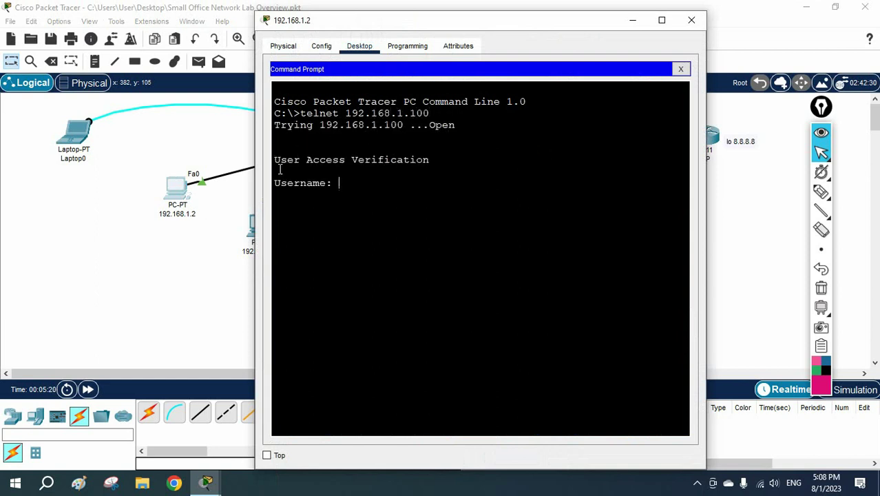
Log in as admin, enter privileged mode, save with wr, and close the PC window
drag(415, 31, 450, 40)
text(admi)
text(n)
key(Return)
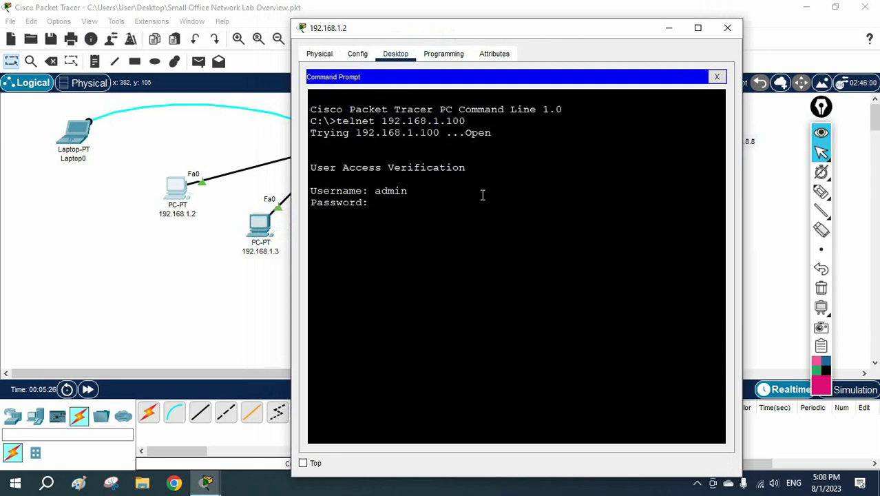
key(Return)
key(Return)
key(Return)
key(Return)
key(Return)
text(en)
key(Return)
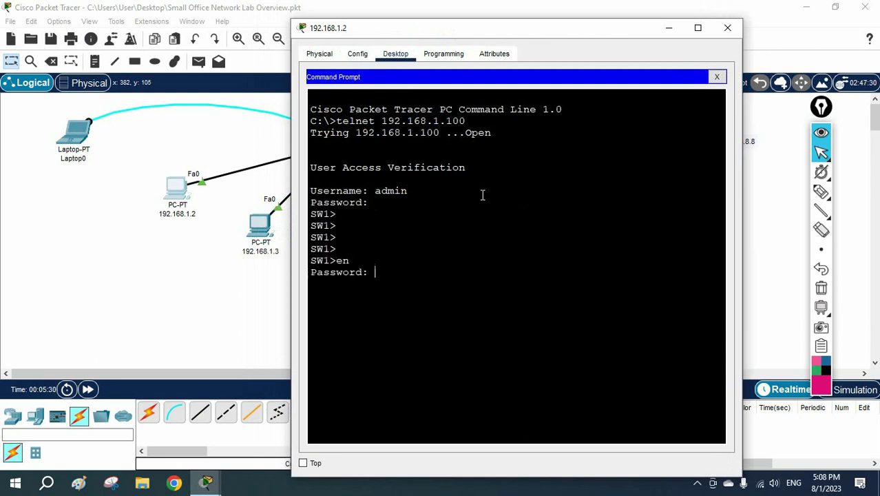
key(Return)
text(wr)
key(Return)
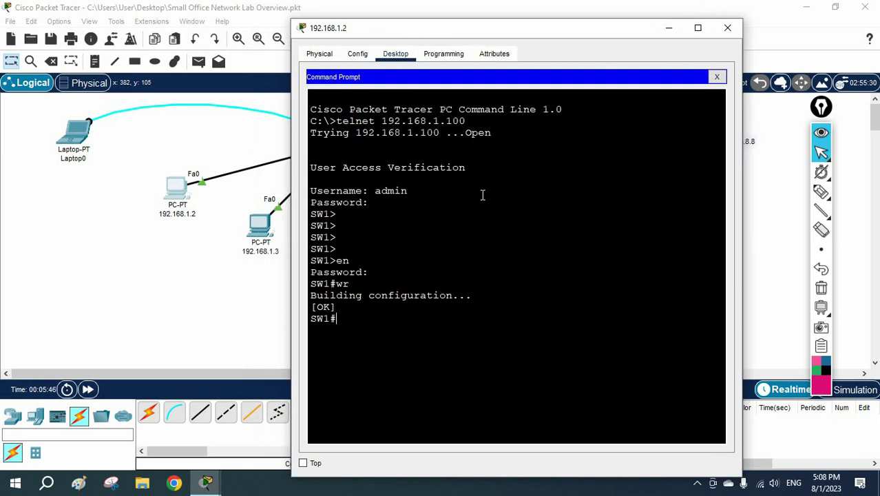
click(727, 28)
Copy the three VLAN 1 command lines from Switch0's CLI and start a new Notepad document
click(331, 147)
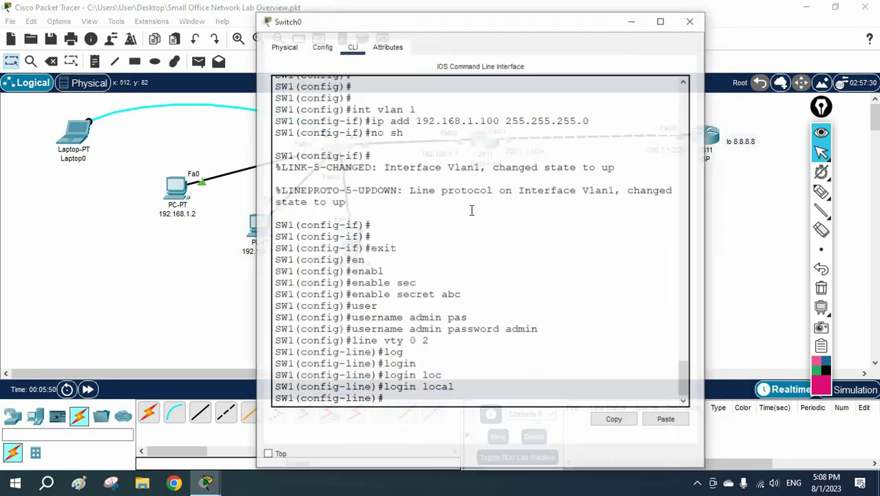
scroll(441, 214, up, 3)
drag(402, 210, 253, 190)
right_click(320, 191)
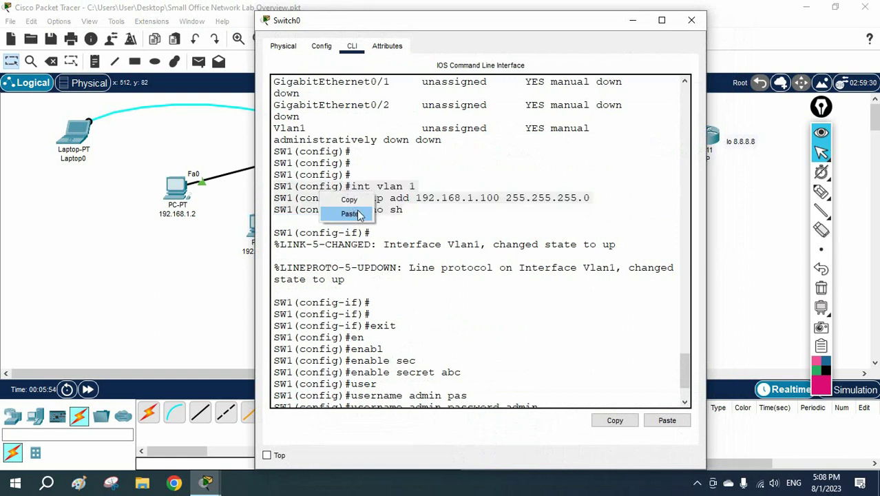
click(361, 201)
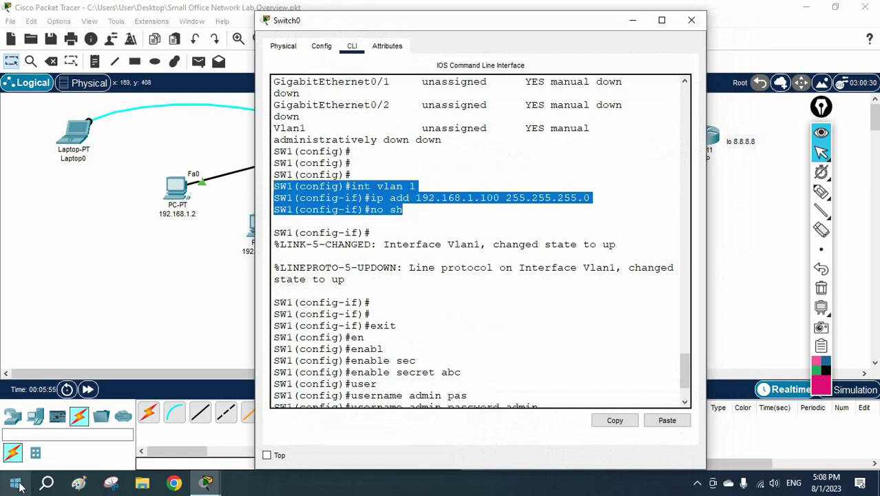
click(46, 482)
click(136, 306)
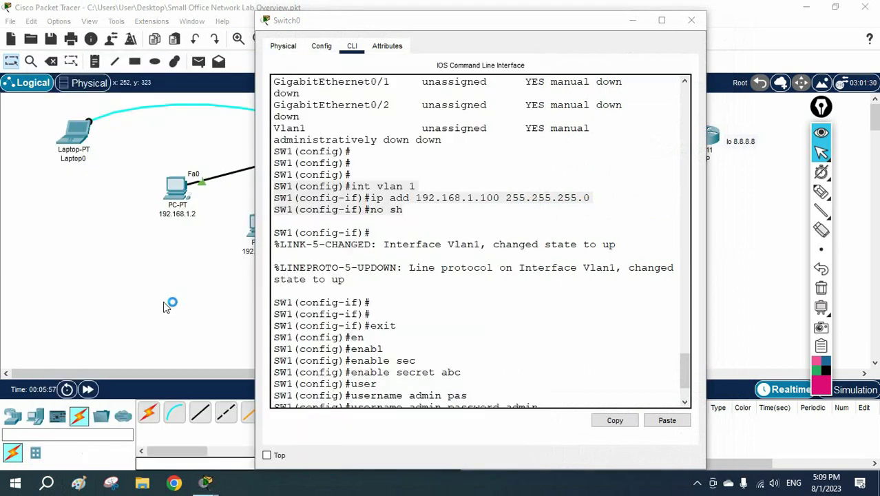
Paste the VLAN 1 commands and delete the SW1 prompts from all three lines
key(ctrl+v)
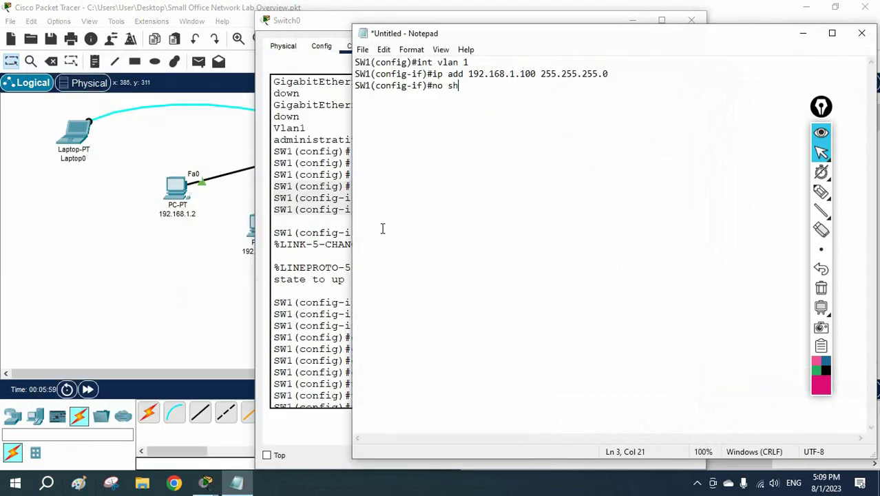
drag(418, 62, 355, 62)
key(Delete)
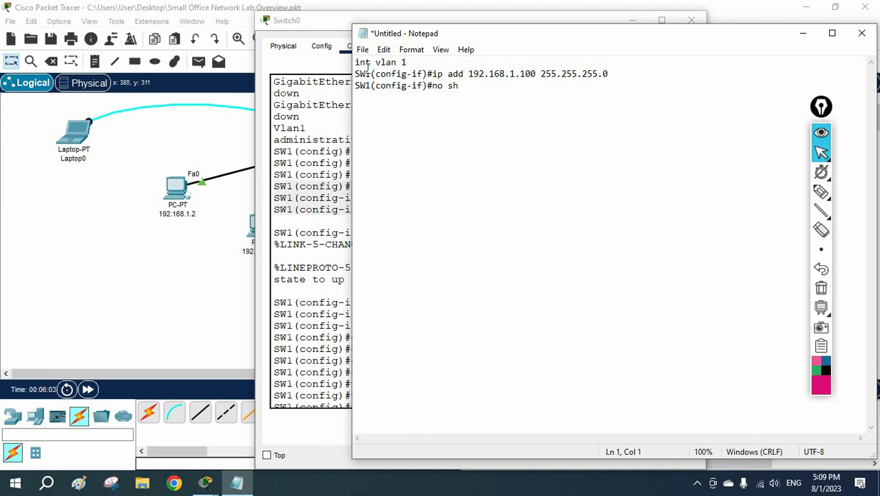
drag(434, 73, 355, 74)
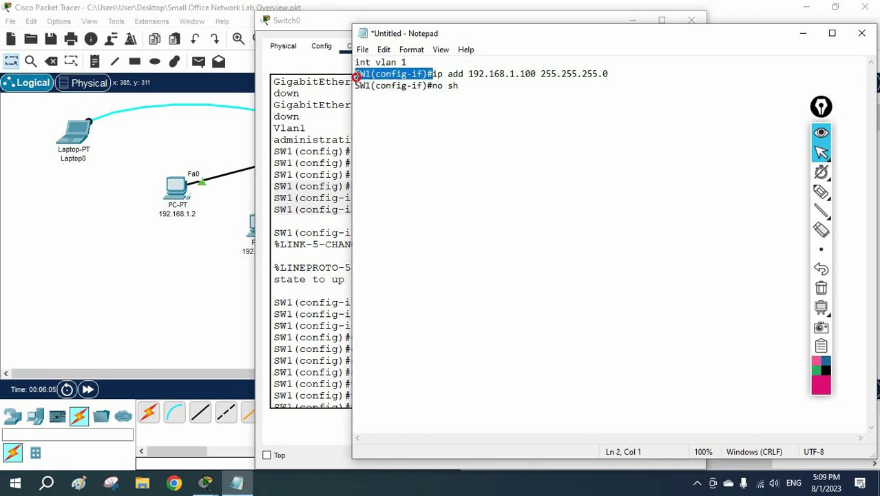
key(Delete)
drag(430, 86, 355, 85)
key(Delete)
Add a '!SW1 Configuration:' heading above the commands and a '!Basic lab for S' title line
click(356, 62)
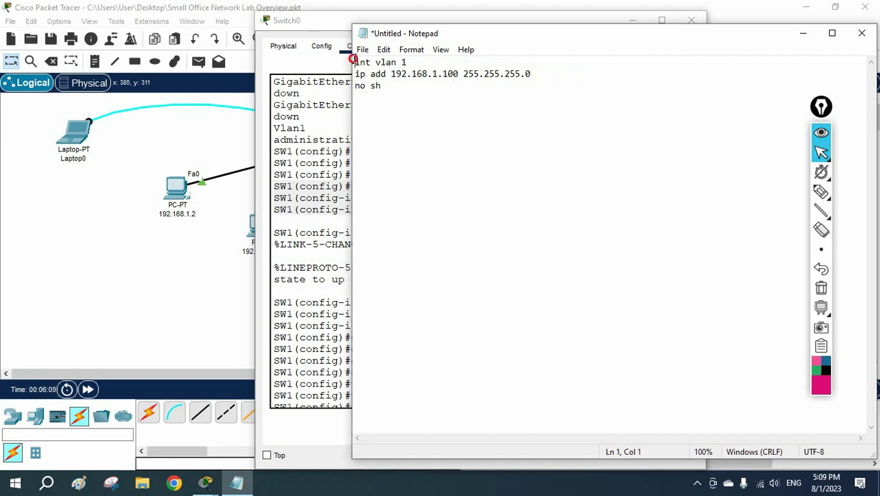
key(Return)
key(Return)
key(Return)
key(Up)
key(Up)
key(Up)
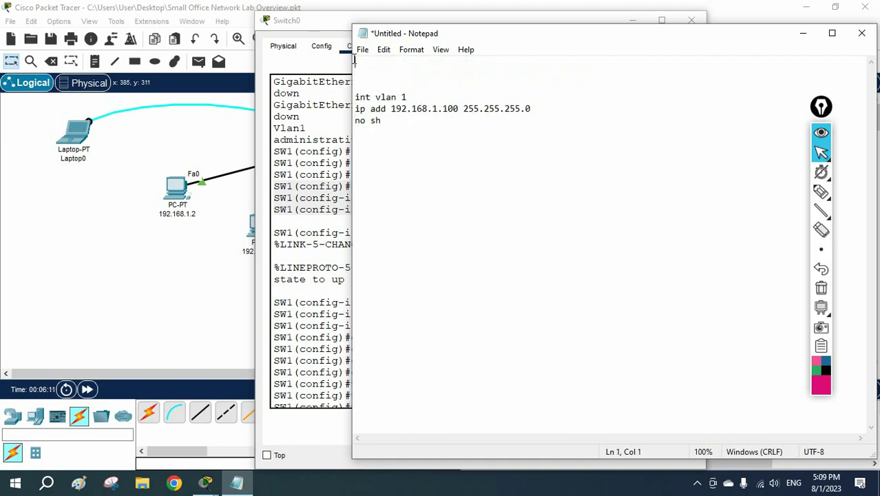
text(!)
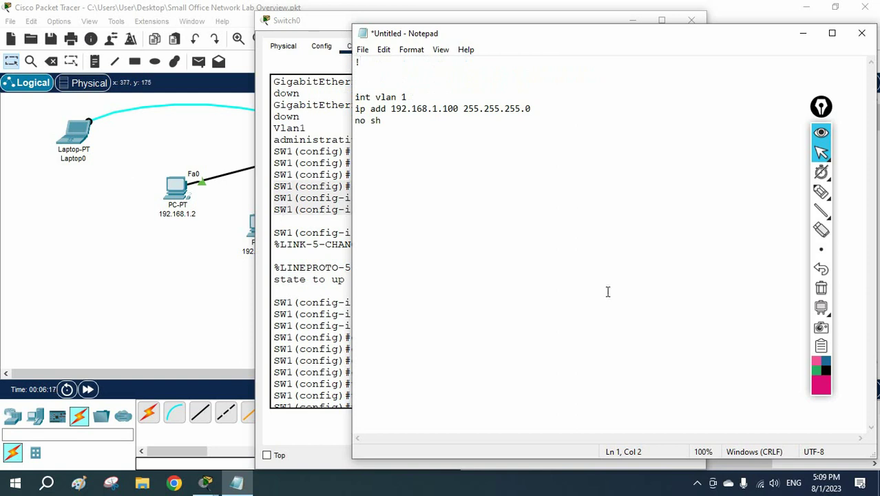
text(SW1 Configuration:)
key(Left)
key(Left)
key(Left)
key(Left)
key(Left)
key(Left)
key(Left)
key(Left)
key(Left)
key(Left)
key(Left)
key(Left)
key(Left)
key(Left)
key(Left)
key(Left)
key(Left)
key(Left)
key(Left)
key(Return)
key(Return)
key(Return)
key(Up)
key(Up)
key(Up)
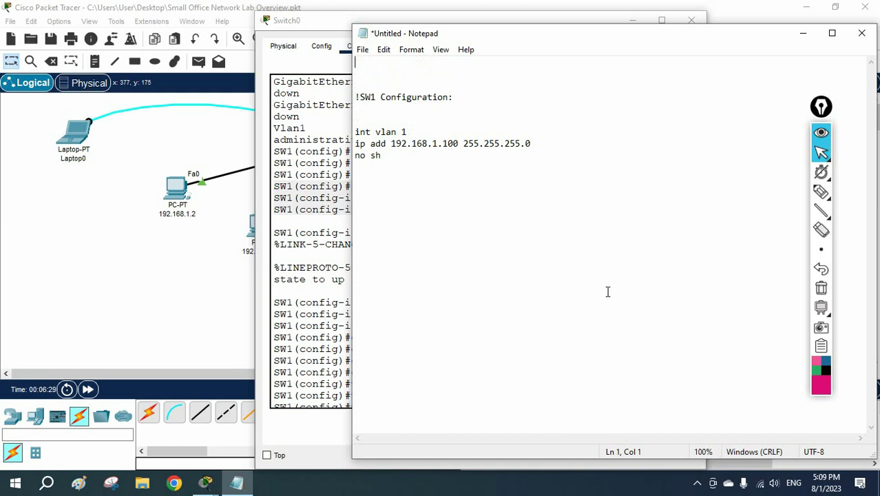
text(!Basic lab for S)
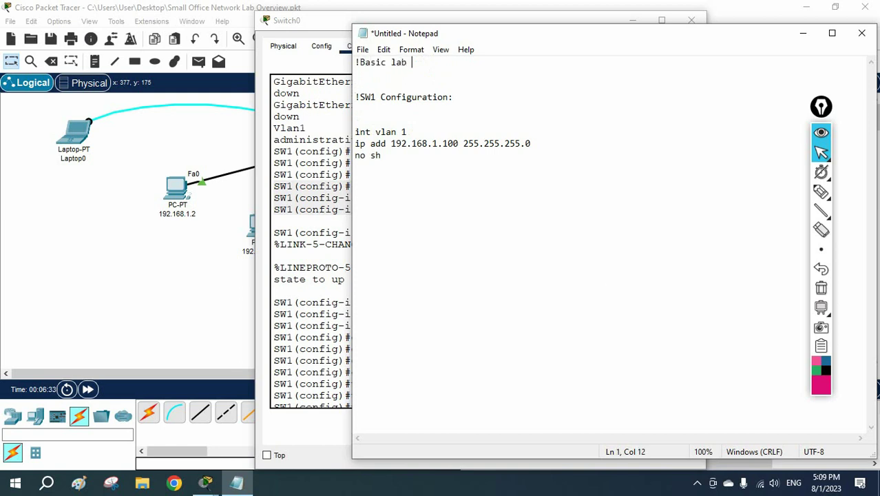
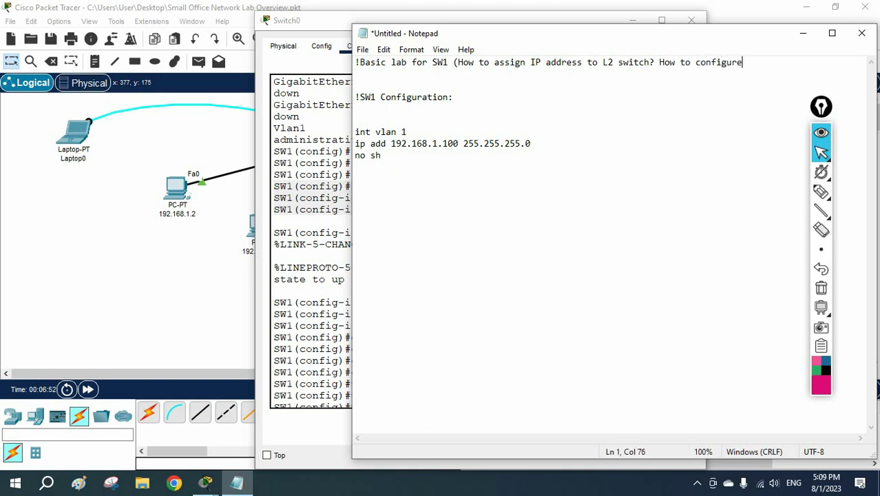
Finish the notes title as 'How to configure telnet in L2 Switch?'
text(telen)
text(t in )
text(L2 )
text(SWitc)
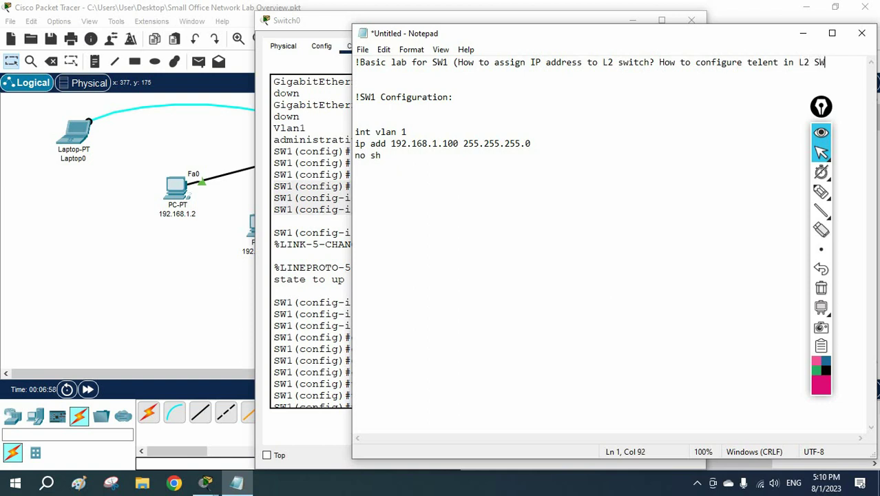
key(BackSpace)
key(BackSpace)
text(witch?))
Write en, config t and hostname SW1 under the SW1 Configuration heading
click(361, 108)
text(en)
key(Return)
text(config t)
key(Return)
text(hos)
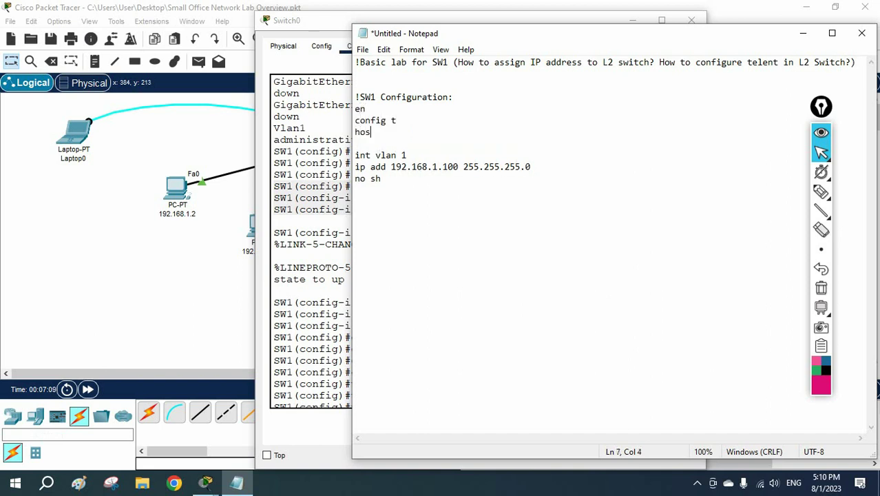
text(tname SW1)
Restore the blank line below hostname SW1 and add 'line vty 0 3' after no sh
click(367, 145)
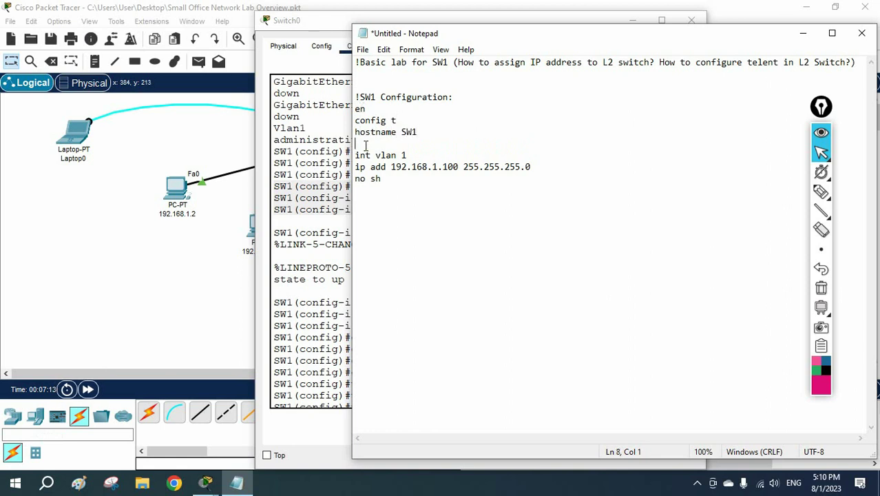
click(444, 133)
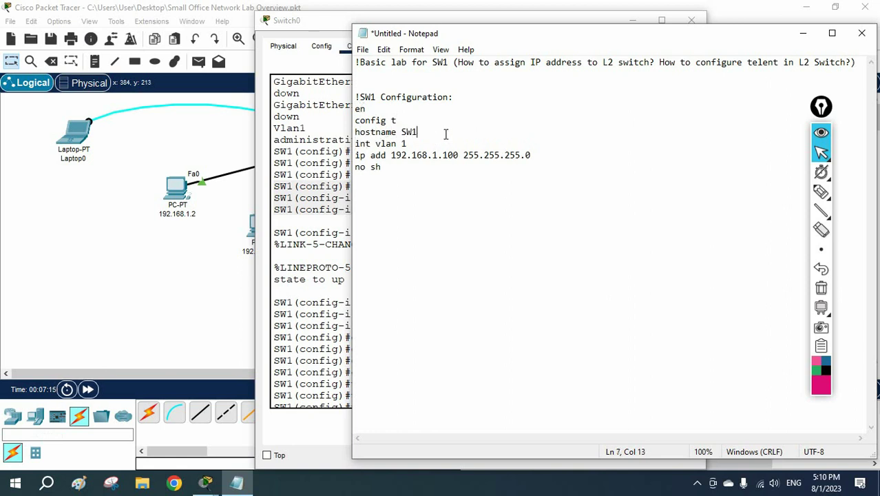
key(Down)
click(396, 178)
key(Return)
key(Return)
text(line )
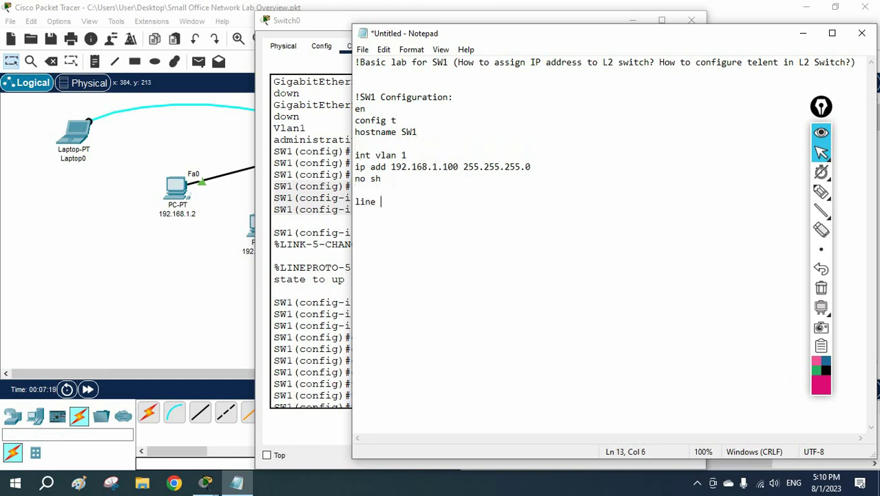
text(vty 0 3)
key(Return)
Add an enable password line and a local username/password line under hostname SW1
click(377, 143)
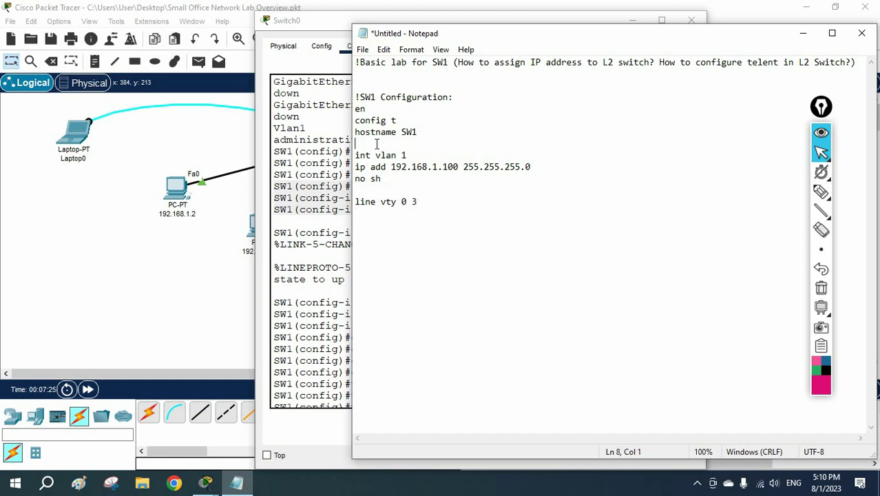
key(Return)
text(enabl)
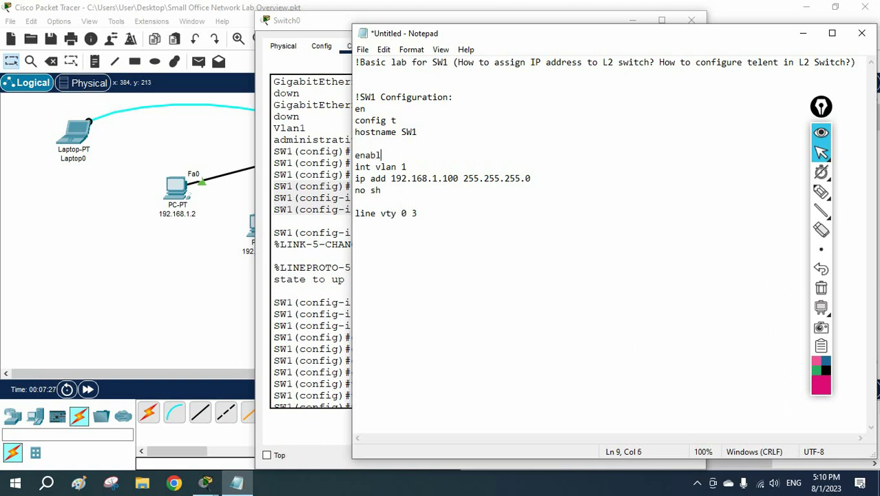
text(e password abc)
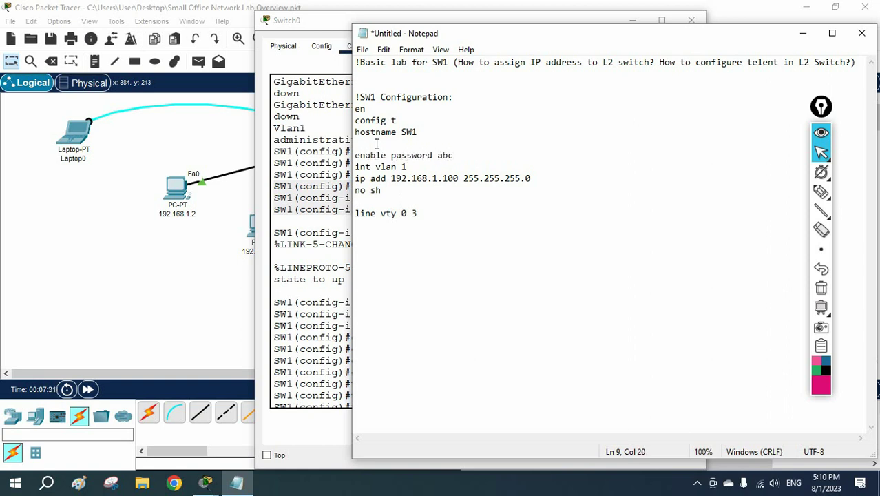
key(Return)
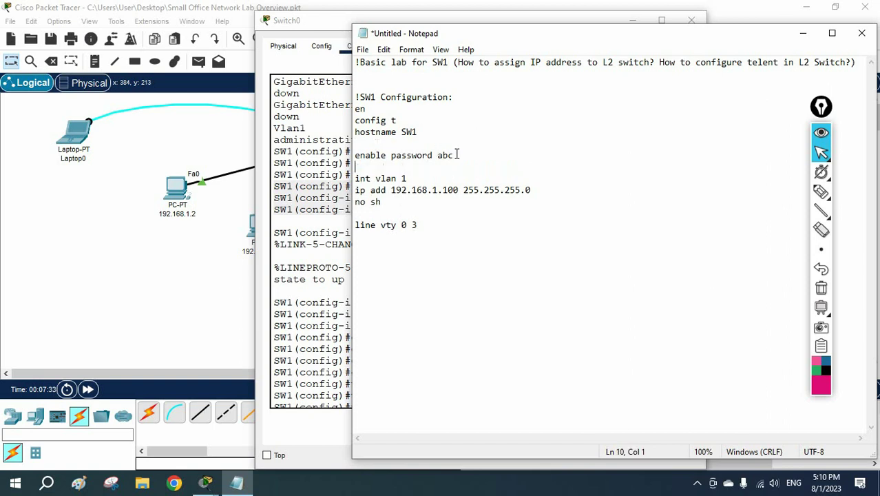
text(username admin pas)
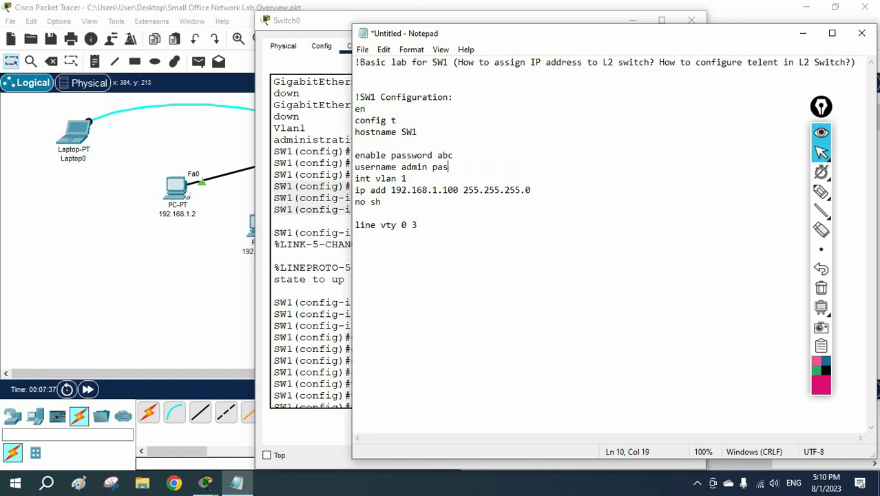
text(sword admin)
key(Return)
Add 'login local' under line vty 0 3 and move the notes window right
click(396, 246)
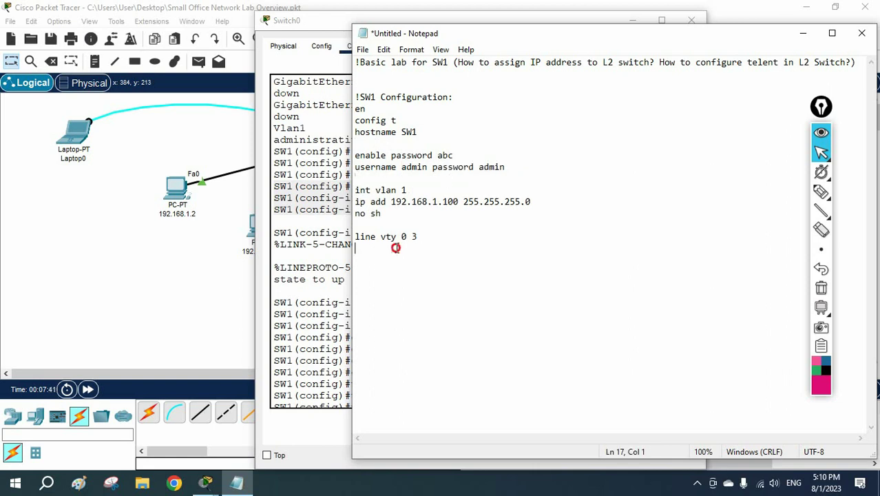
text(login local)
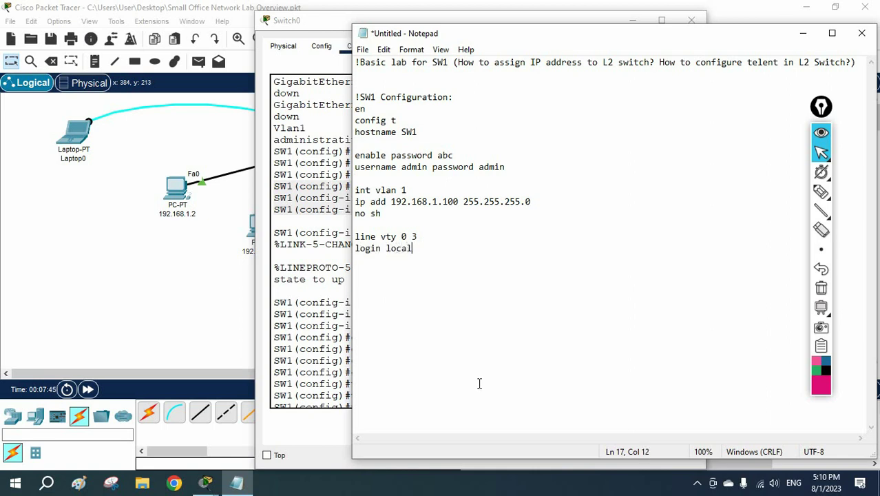
drag(535, 33, 647, 35)
Check the switch CLI, then add 'wr' to the notes below login local
click(400, 254)
scroll(401, 254, down, 3)
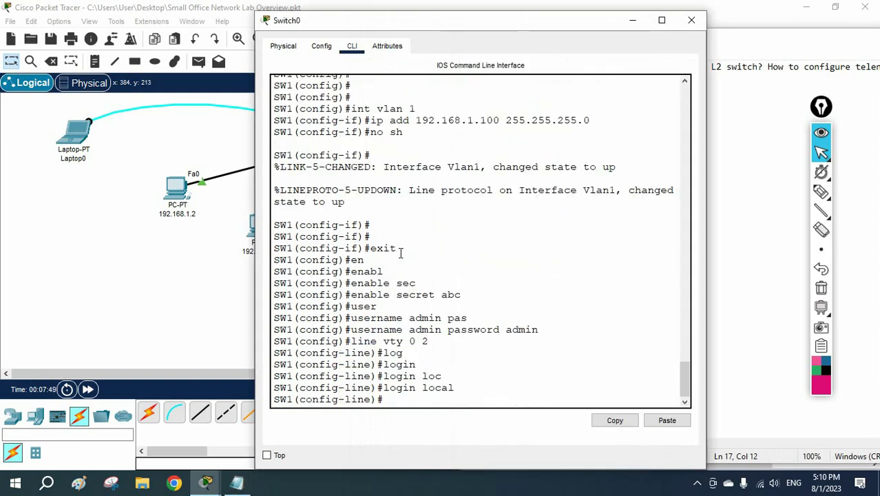
click(761, 185)
click(483, 269)
click(527, 254)
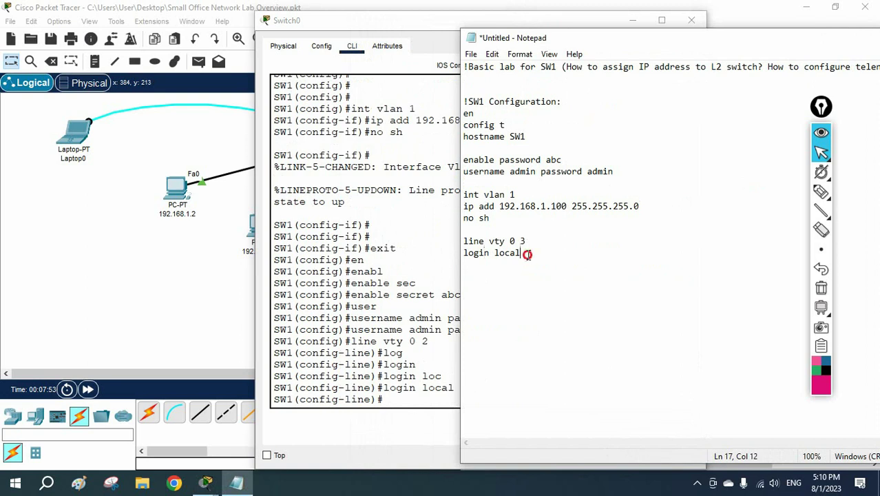
key(Return)
key(Return)
text(wr)
key(Return)
key(Return)
Check PC 192.168.1.2's telnet session, then open PC 192.168.1.3's Desktop
click(295, 253)
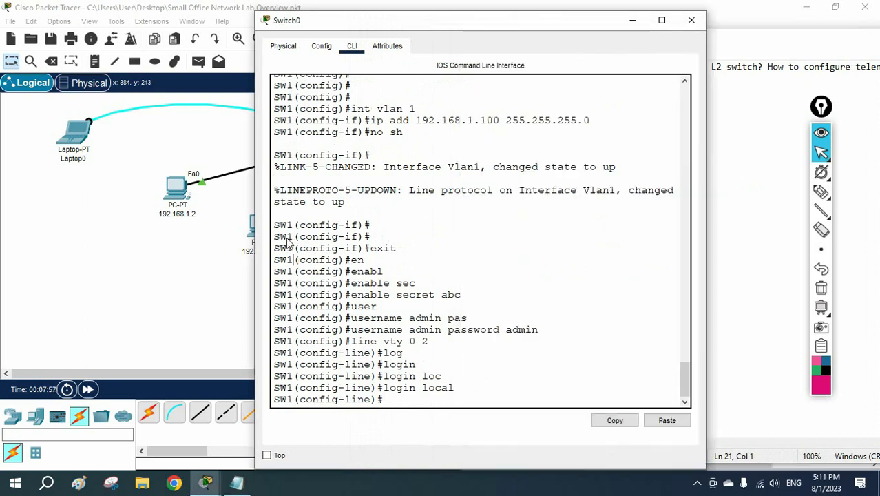
click(178, 195)
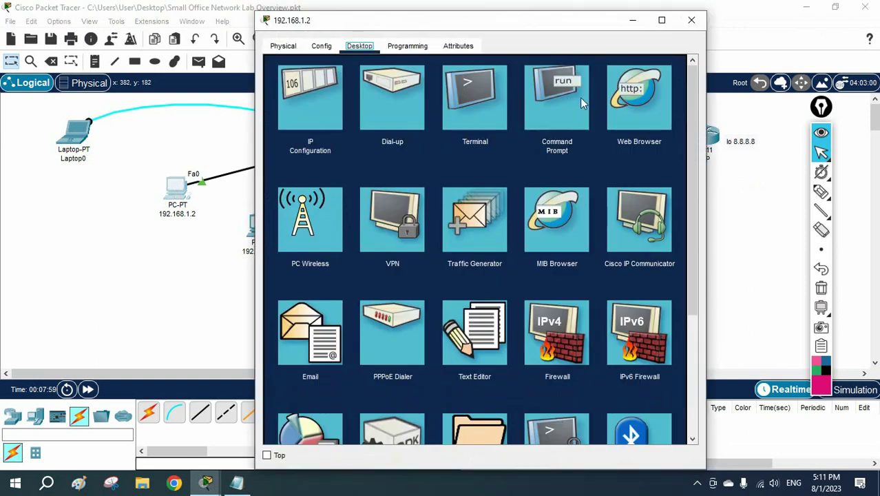
click(580, 97)
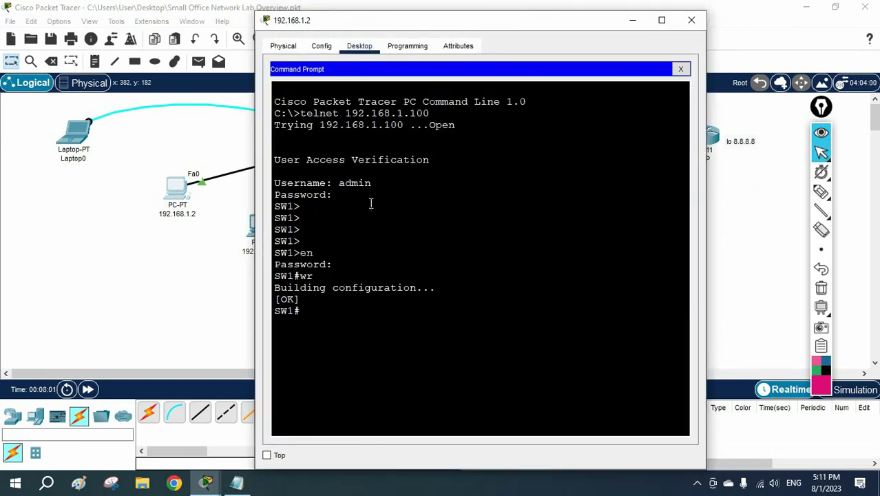
click(191, 299)
click(262, 225)
click(360, 46)
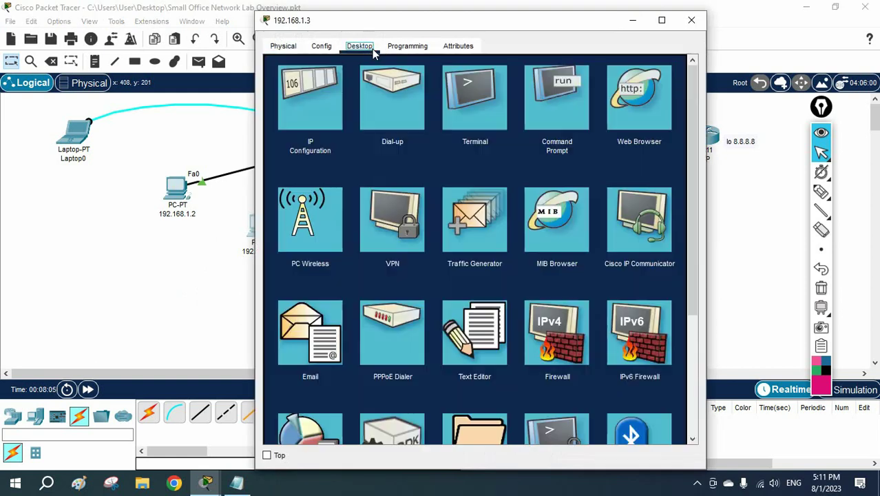
From PC 192.168.1.3, telnet 192.168.1.100, log in with the local account, and enable
click(539, 91)
text(telnet )
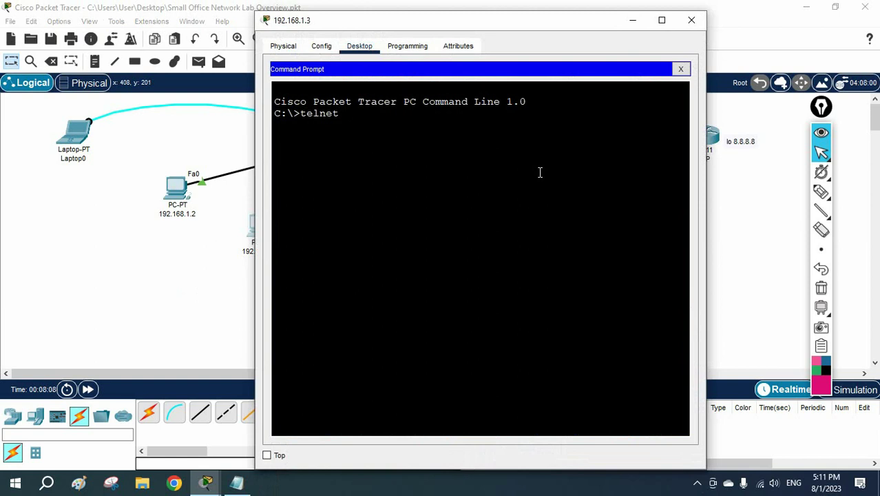
text(192.168.1.100)
key(Return)
text(admin)
key(Return)
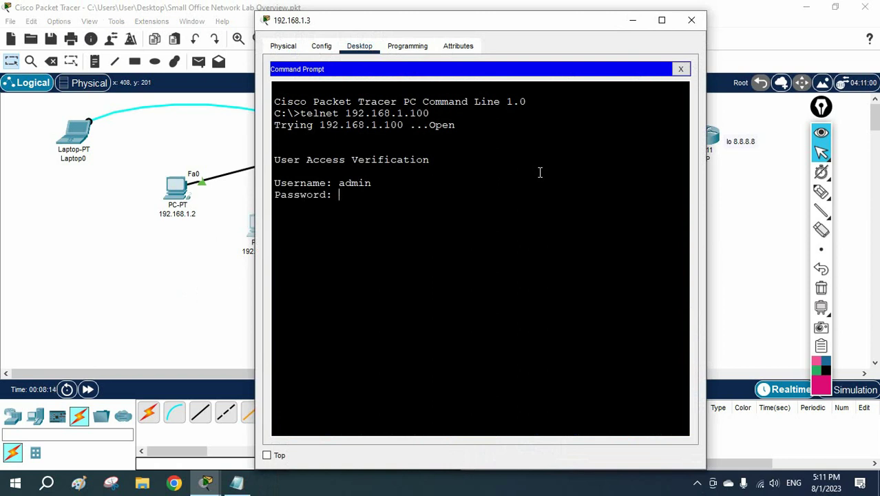
key(Return)
key(Return)
key(Return)
text(en)
key(Return)
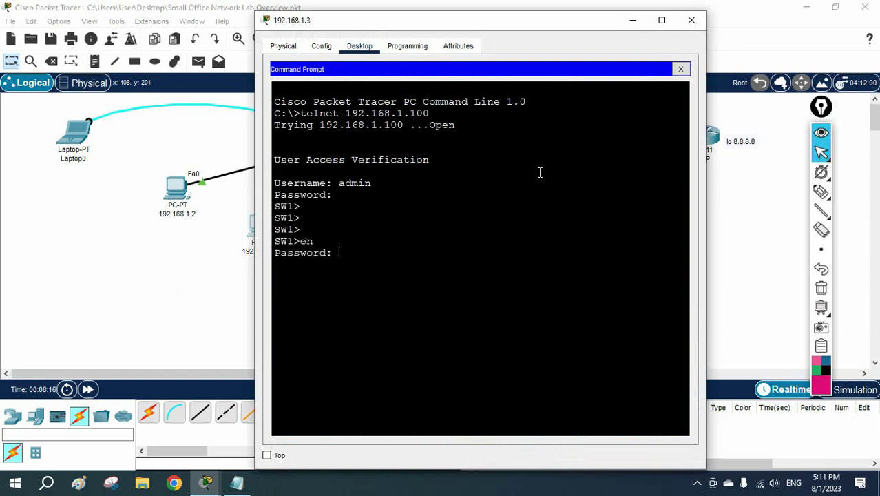
key(Return)
key(Return)
key(Return)
Refresh PC 192.168.1.2's switch prompt, then open PC 192.168.1.4's Desktop
click(124, 260)
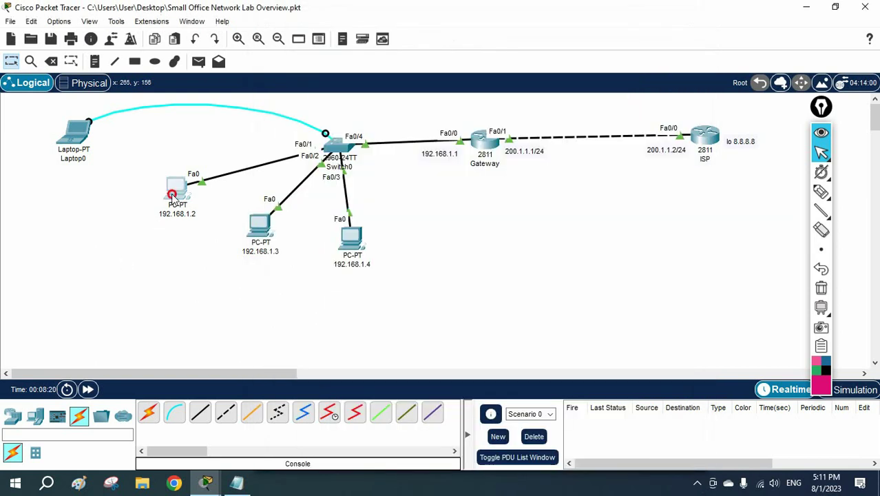
click(177, 188)
key(Return)
key(Return)
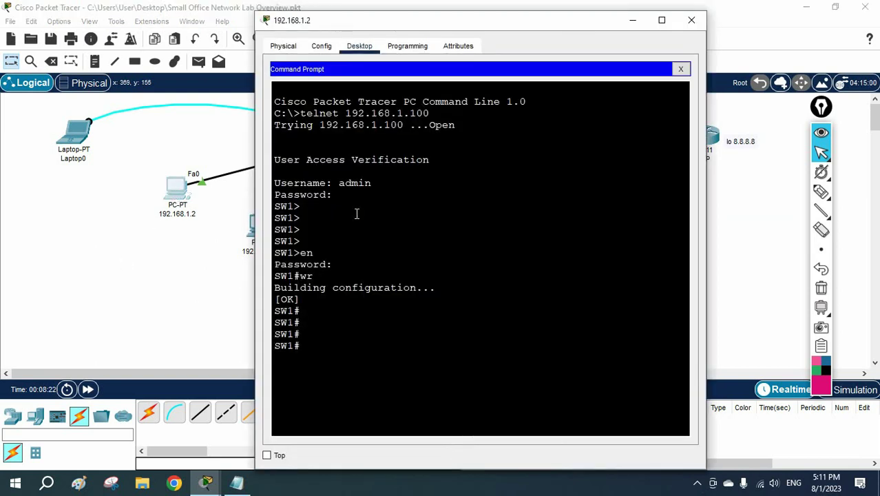
click(174, 295)
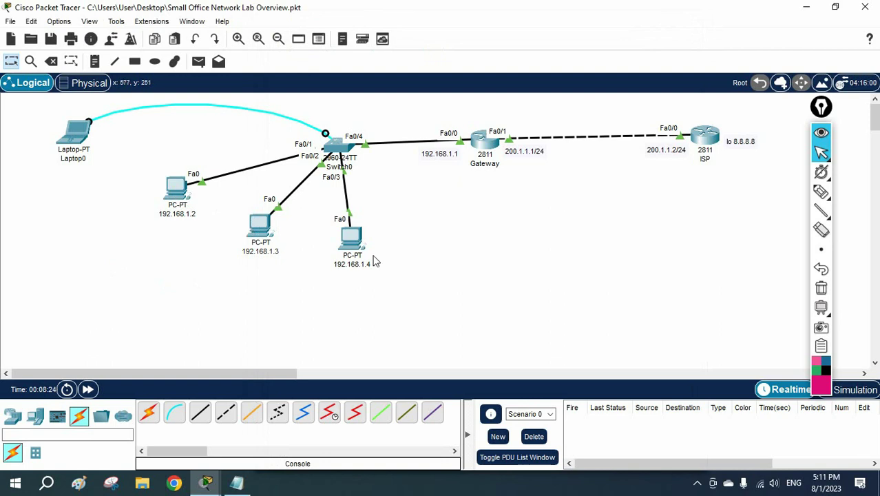
click(351, 238)
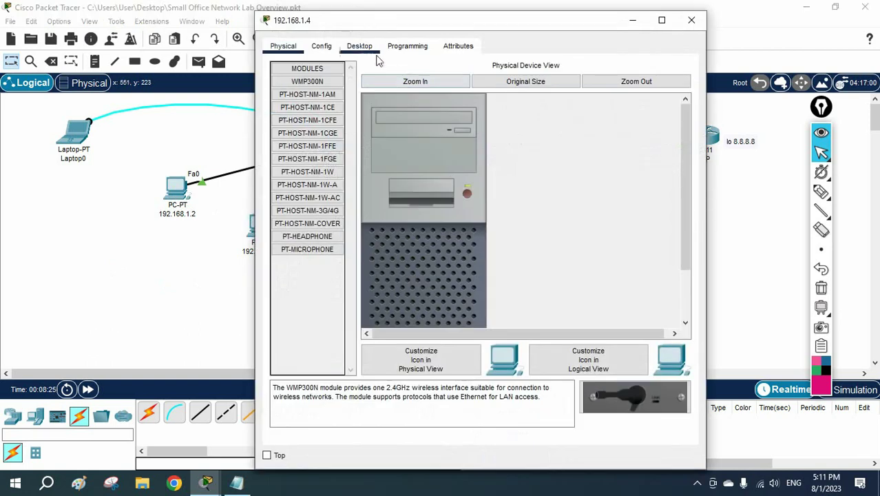
click(360, 47)
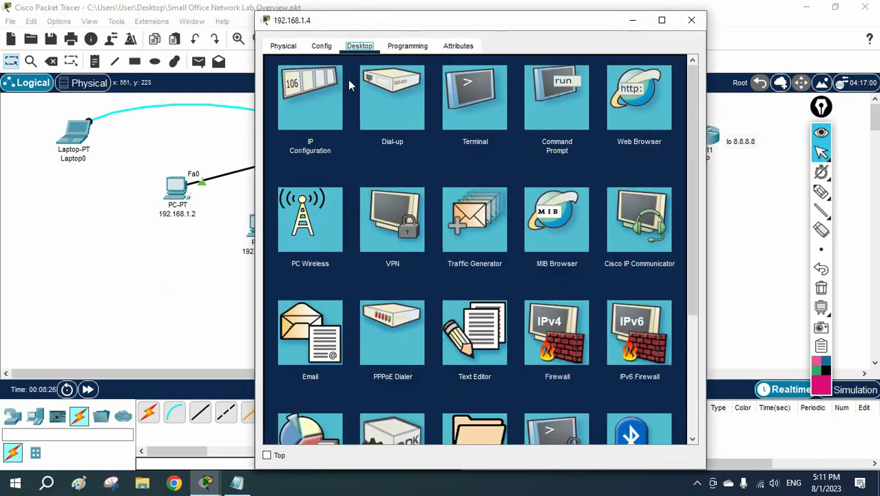
From PC 192.168.1.4, telnet 192.168.1.100, log in with the local account, and enable
click(538, 113)
text(telnet 192.168.)
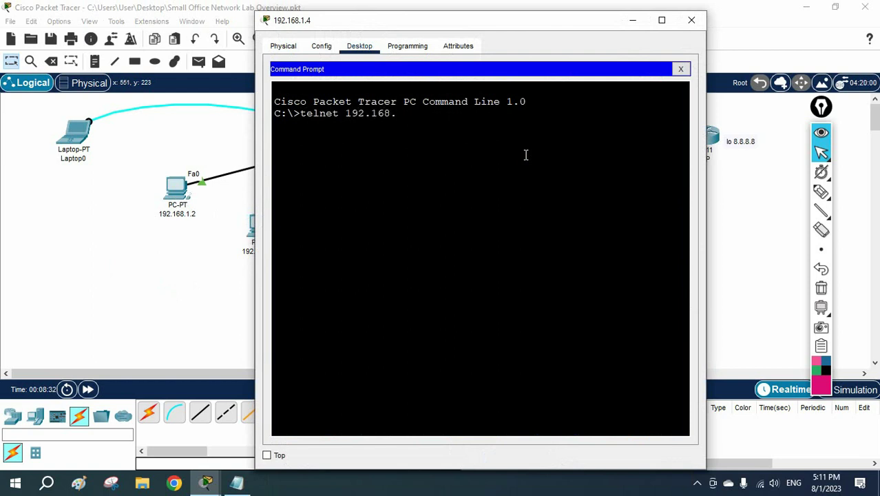
text(1.100)
key(Return)
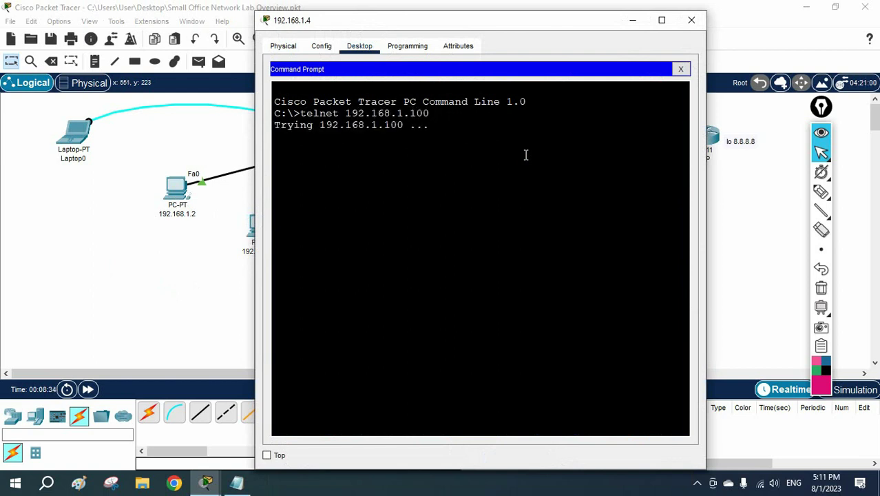
text(admin)
key(Return)
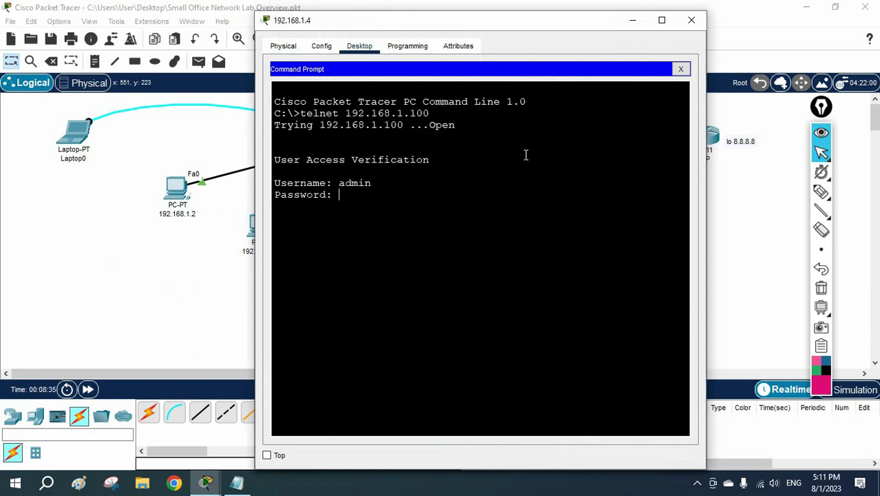
key(Return)
text(en)
key(Return)
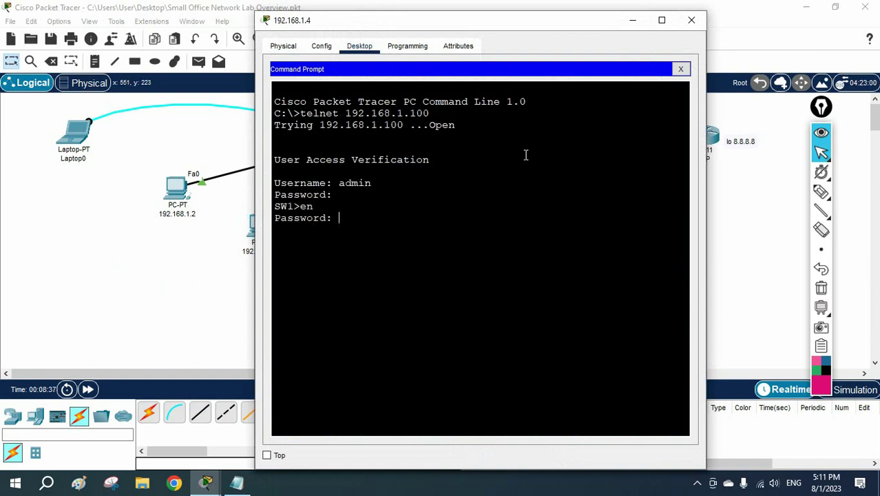
key(Return)
key(Return)
key(Return)
key(Return)
key(Return)
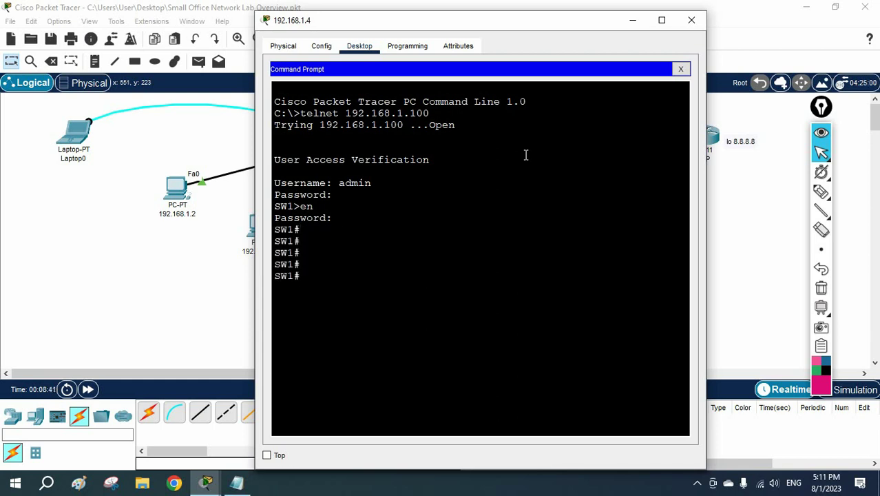
Run 'sh run | sec vty' and highlight the line vty 0 2 and 3 4 entries
key(Return)
key(Return)
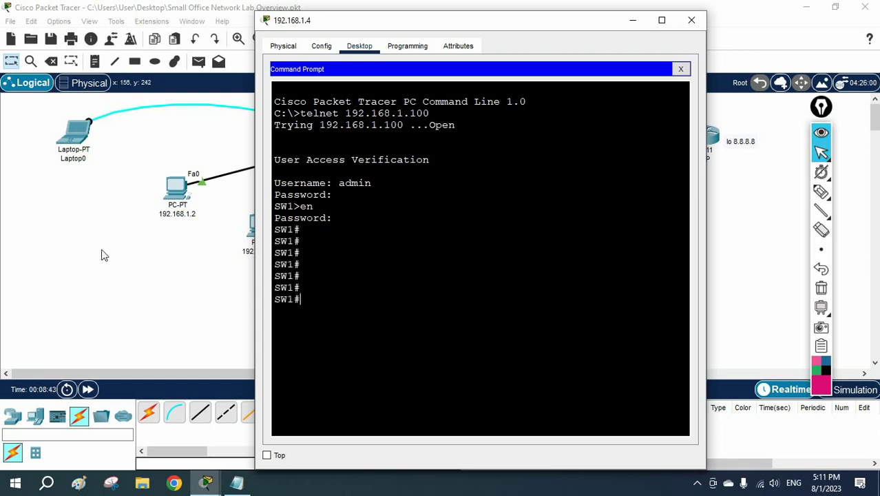
text(sh run | sec vty)
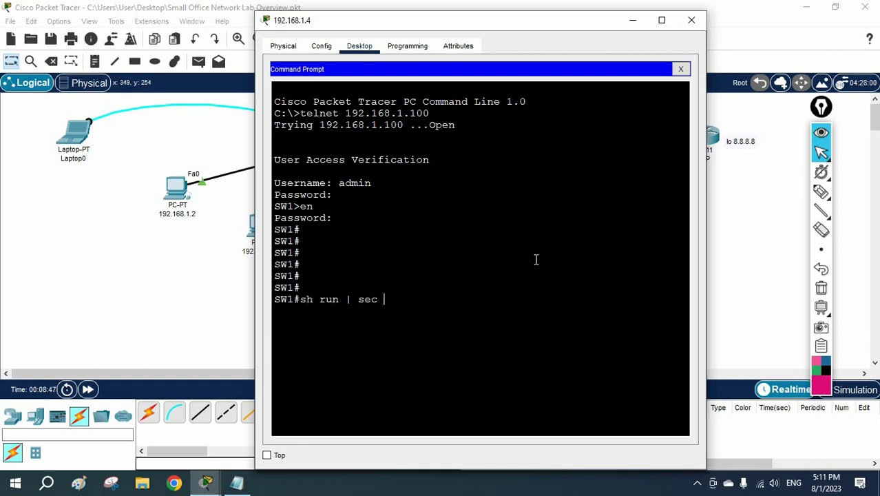
key(Return)
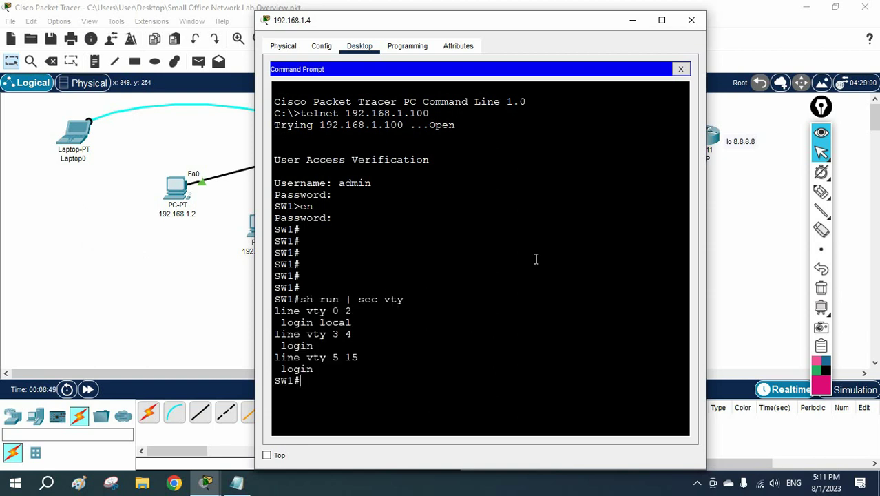
click(359, 334)
drag(358, 334, 303, 325)
drag(362, 311, 266, 311)
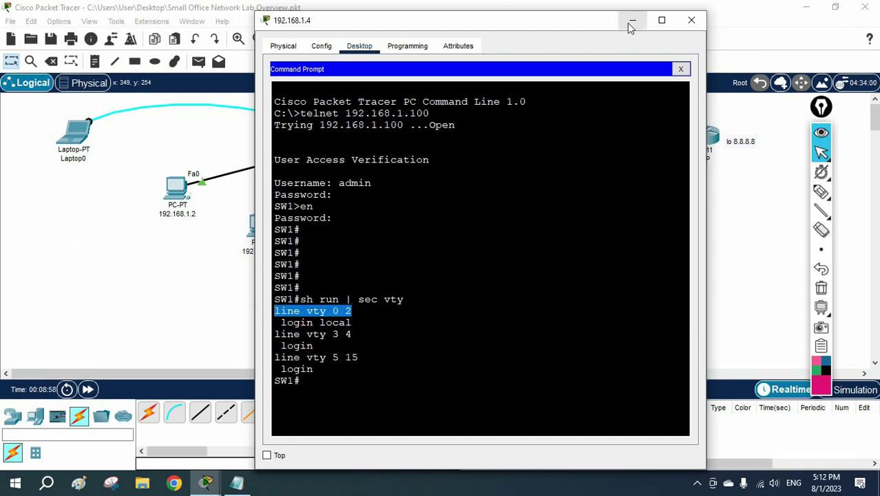
click(485, 250)
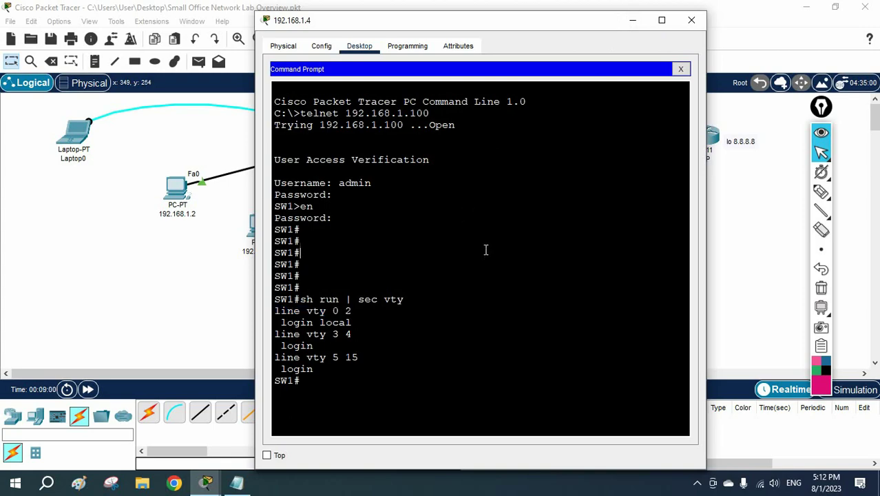